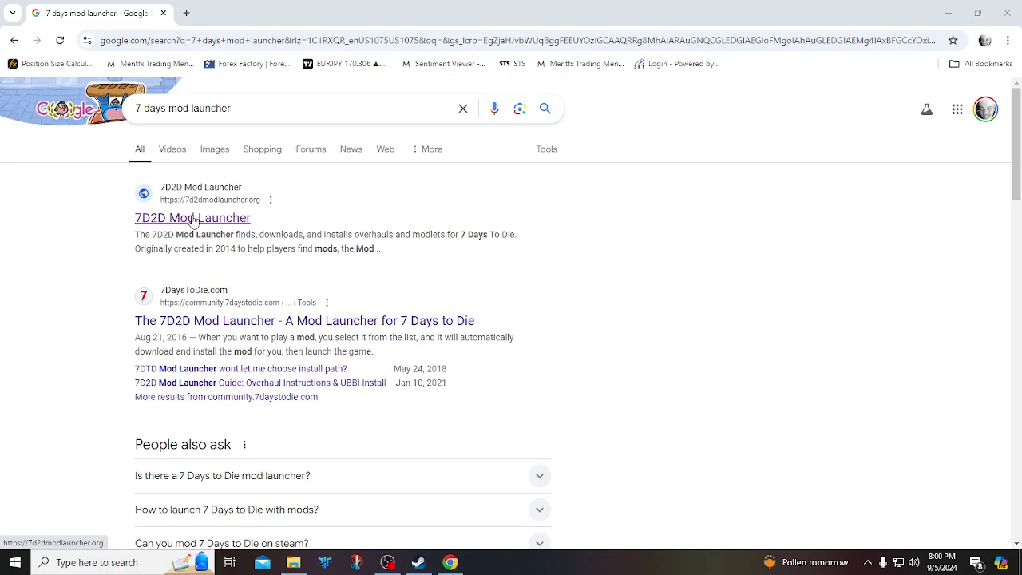
# - Open the 7D2D Mod Launcher website, download the Windows version, and show the downloaded file in its folder
pyautogui.click(193, 219)
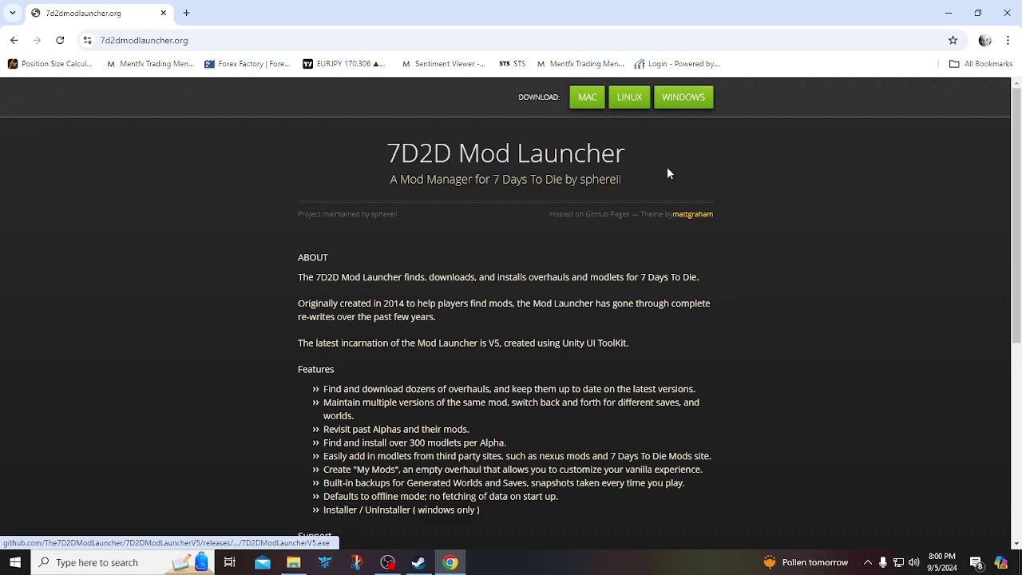
pyautogui.click(681, 99)
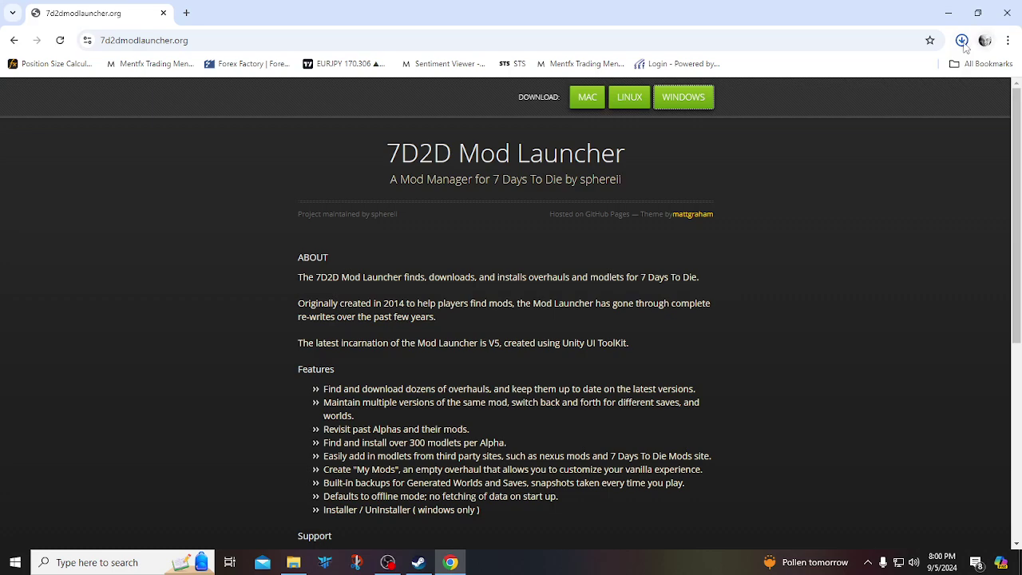
pyautogui.click(961, 40)
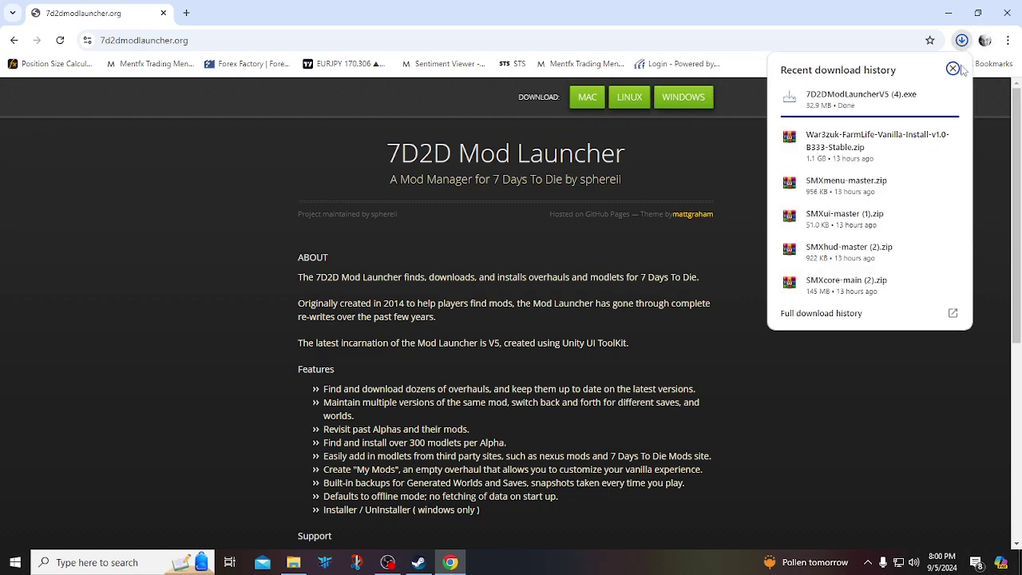
pyautogui.moveTo(941, 98)
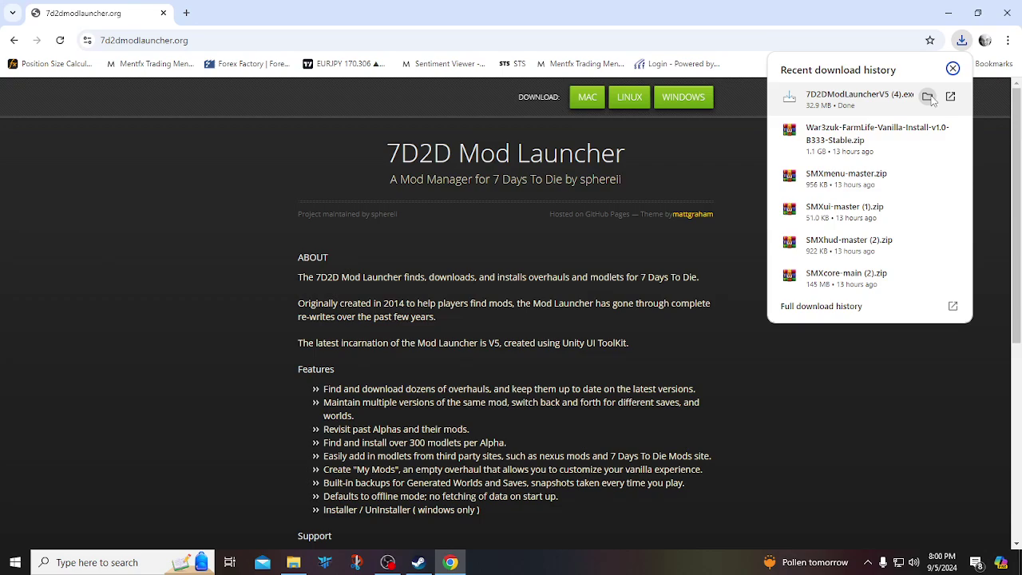
pyautogui.click(926, 96)
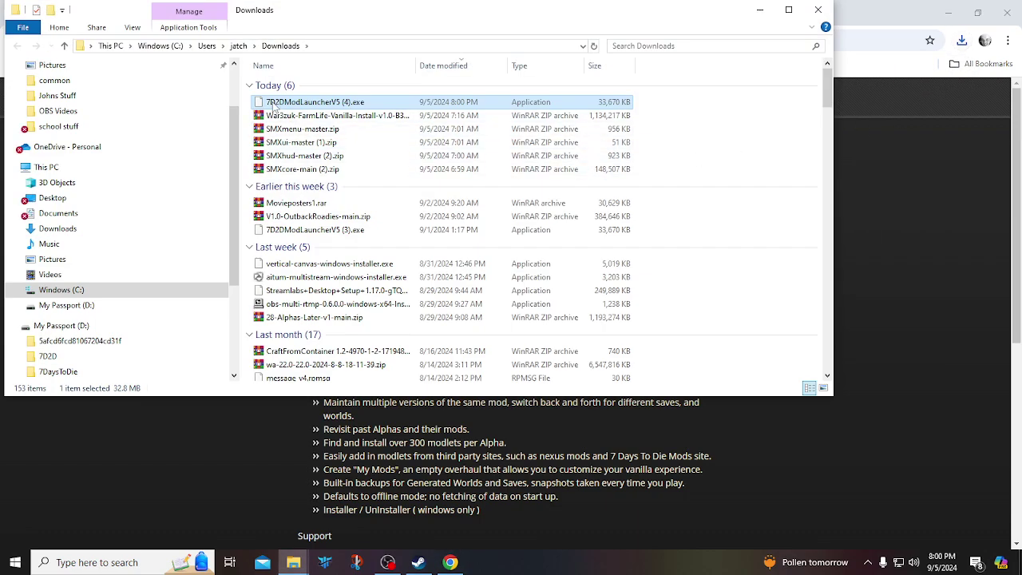
pyautogui.doubleClick(276, 102)
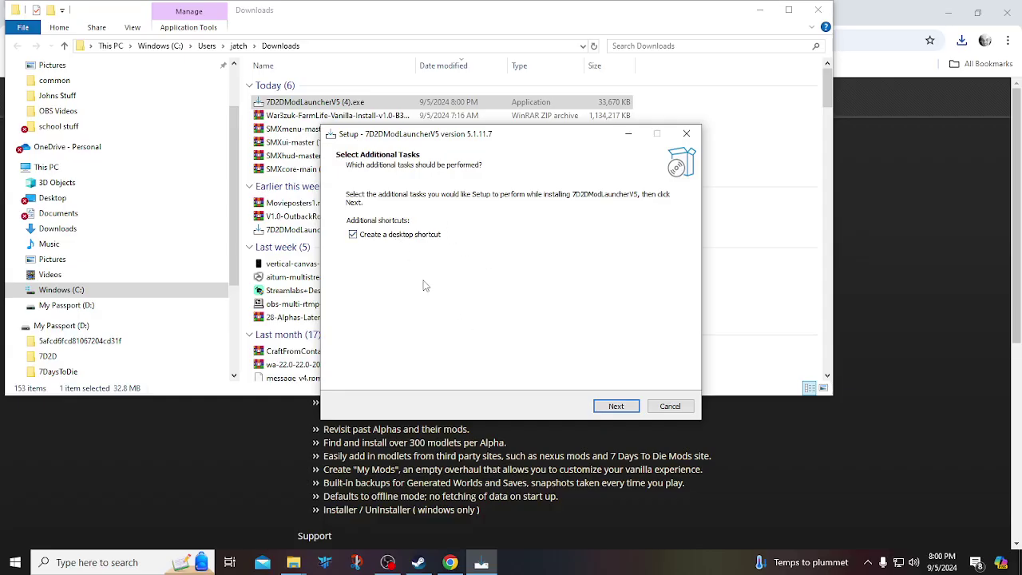
pyautogui.click(690, 134)
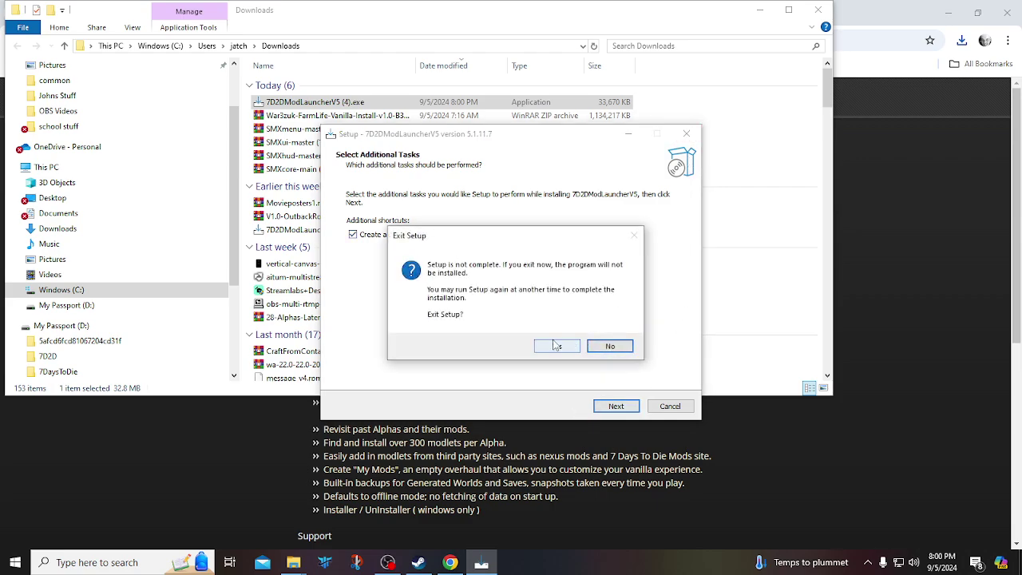
pyautogui.click(556, 345)
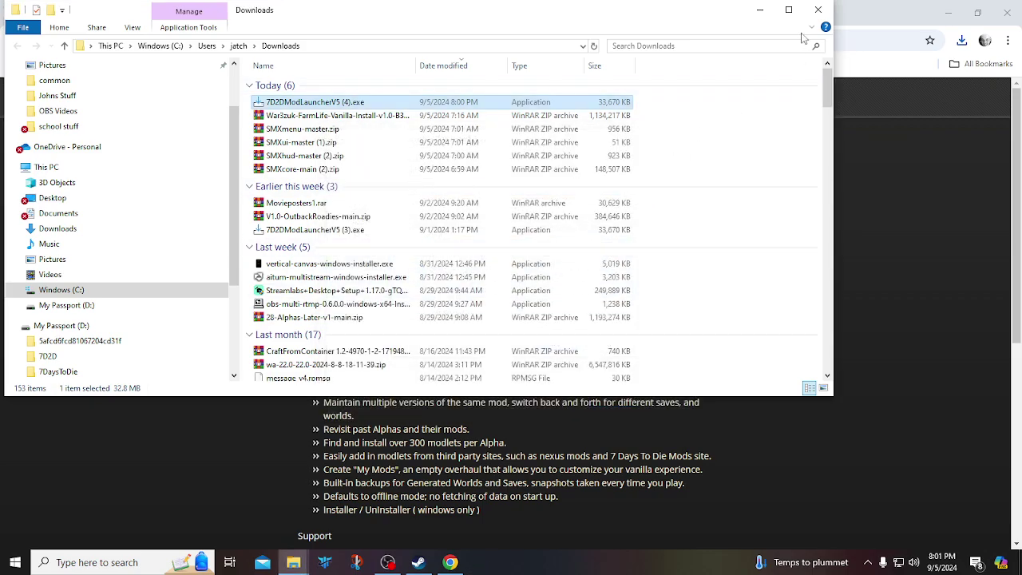
pyautogui.click(817, 10)
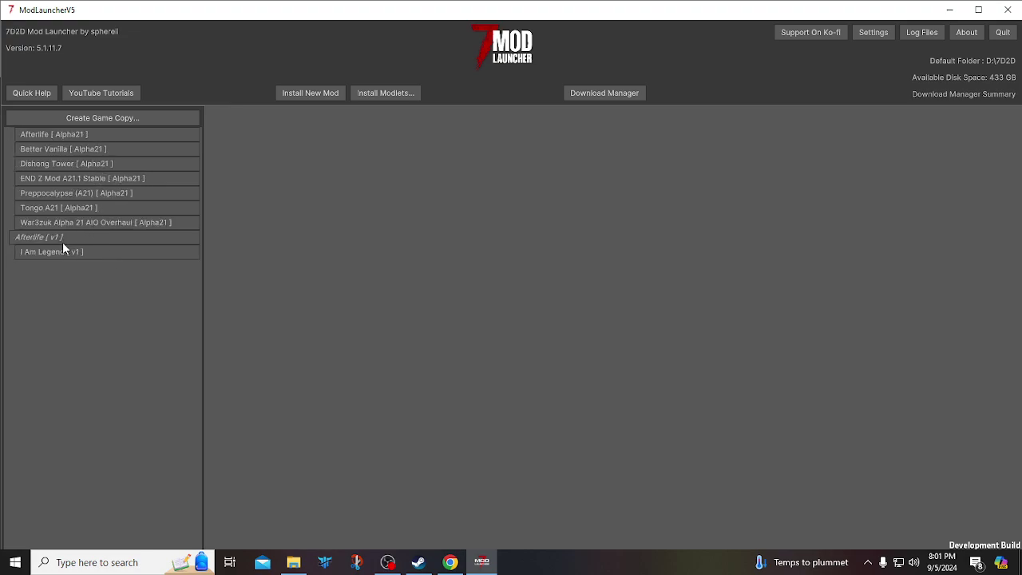
# - Browse the mods available for v1 in the mod launcher and install District Zero
pyautogui.click(301, 94)
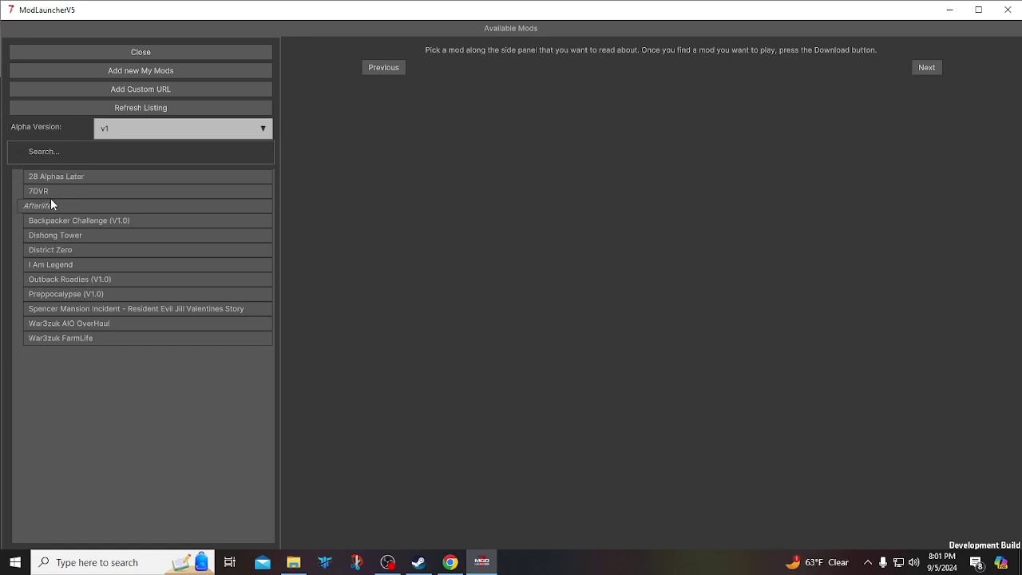
pyautogui.click(67, 249)
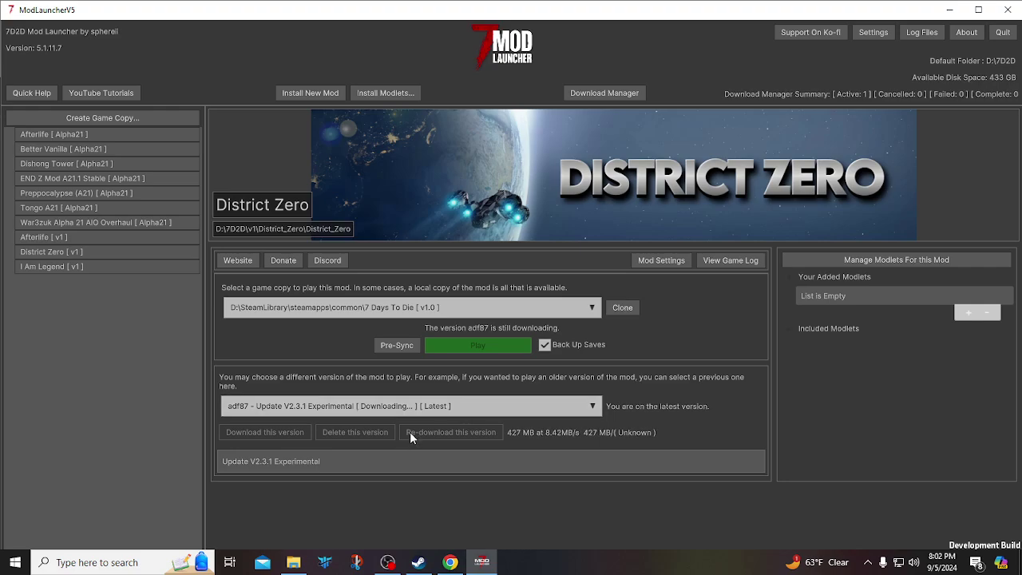
# - Switch to File Explorer and examine the District_Zero mod folder inside 7D2D\v1 on the D: drive
pyautogui.click(293, 562)
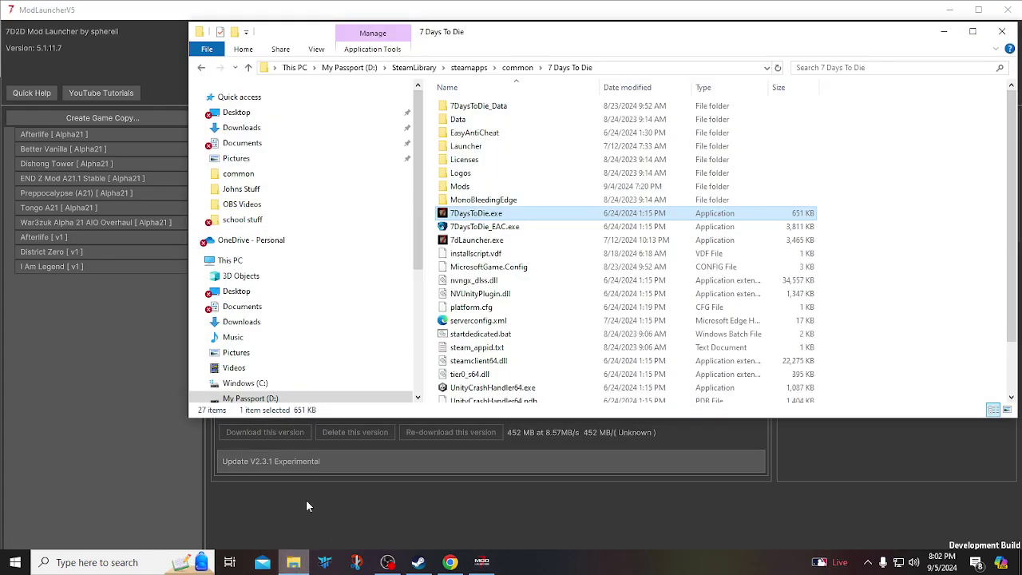
pyautogui.scroll(-1, 360, 219)
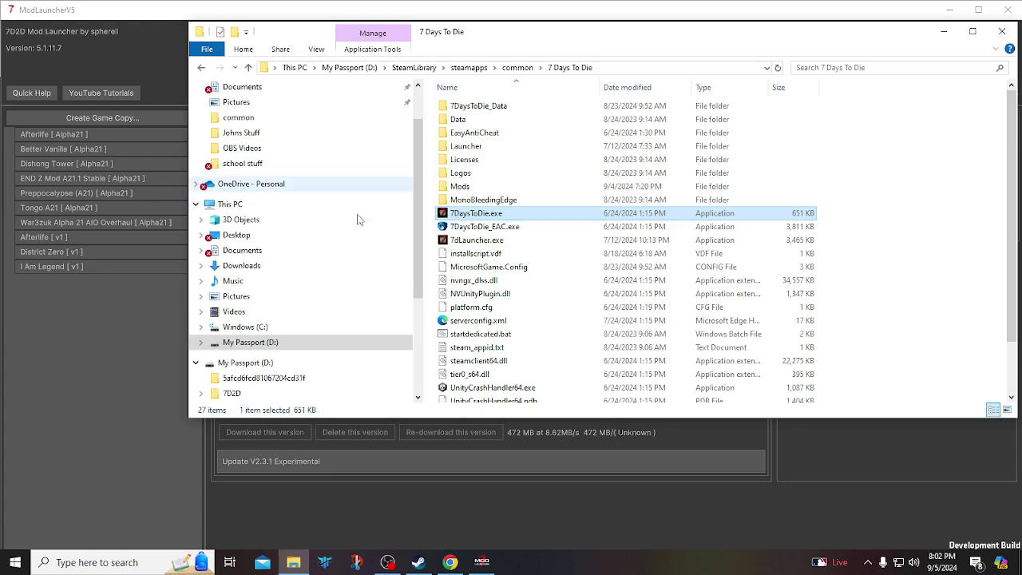
pyautogui.scroll(-3, 359, 218)
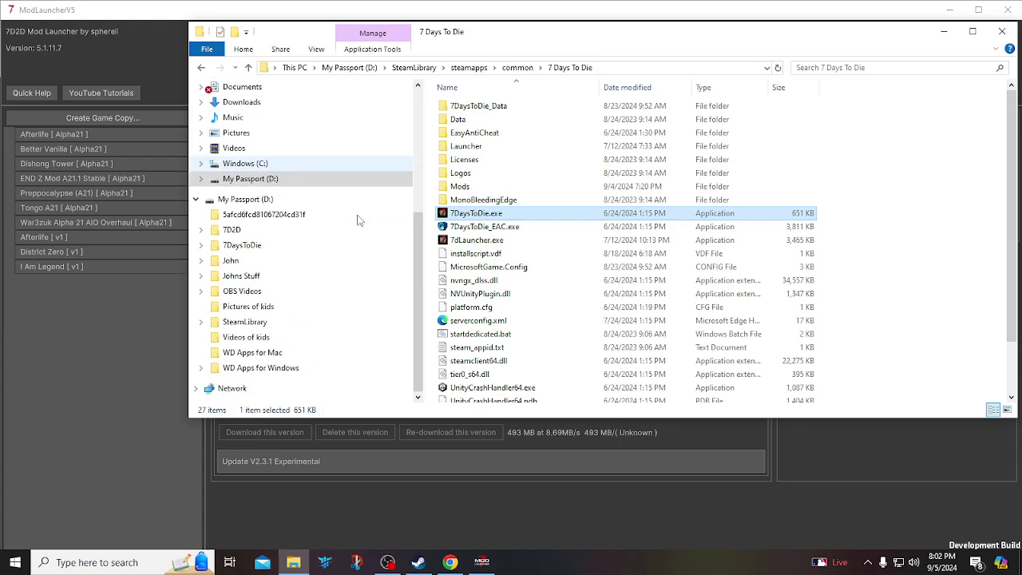
pyautogui.click(201, 230)
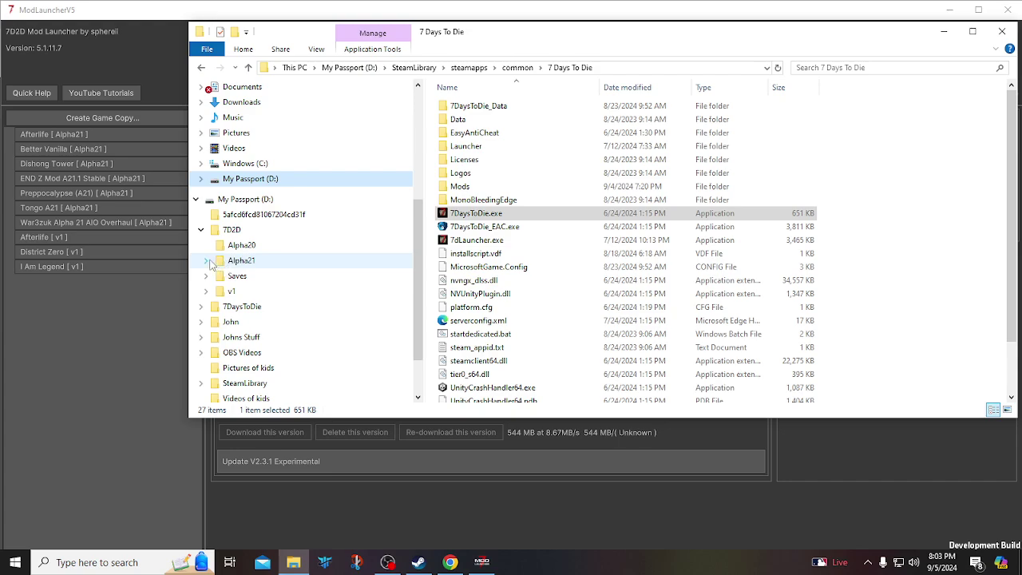
pyautogui.click(207, 261)
pyautogui.click(208, 261)
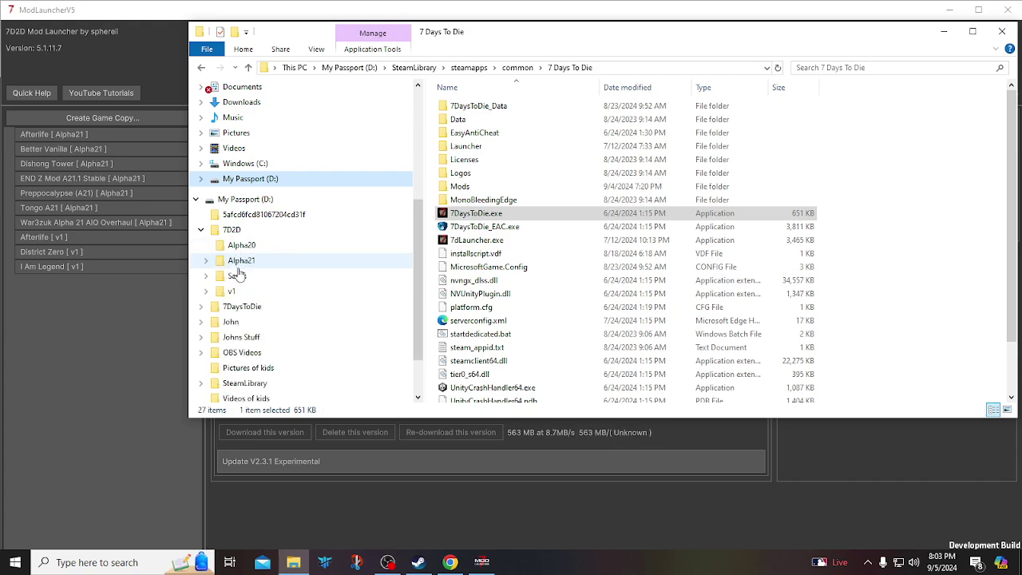
pyautogui.click(209, 292)
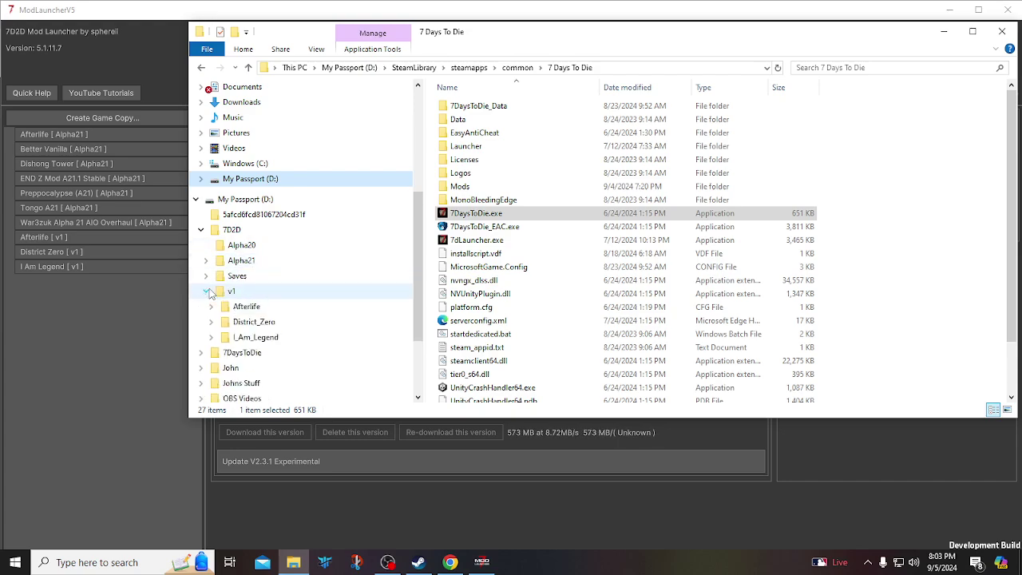
pyautogui.click(258, 323)
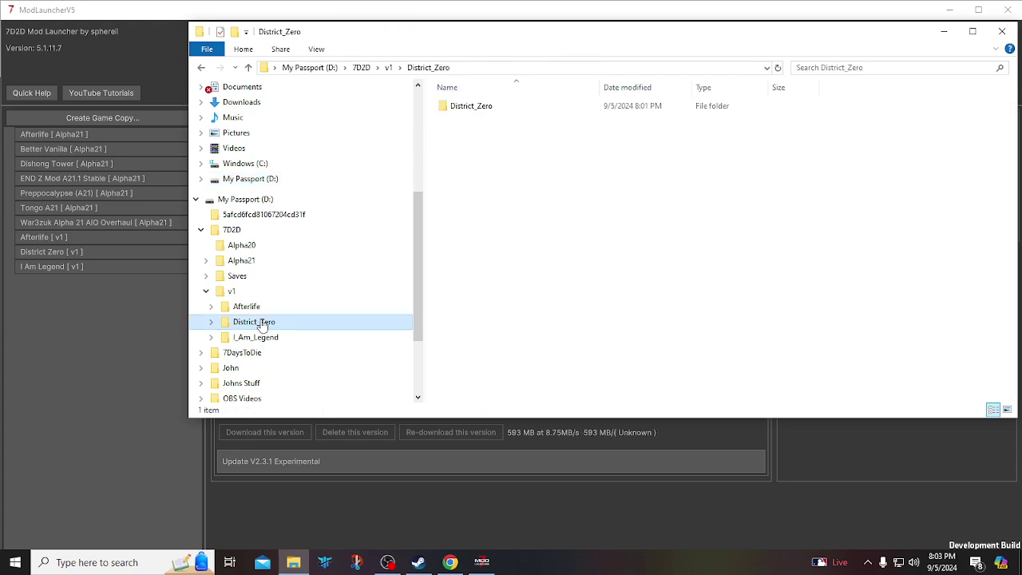
pyautogui.doubleClick(446, 111)
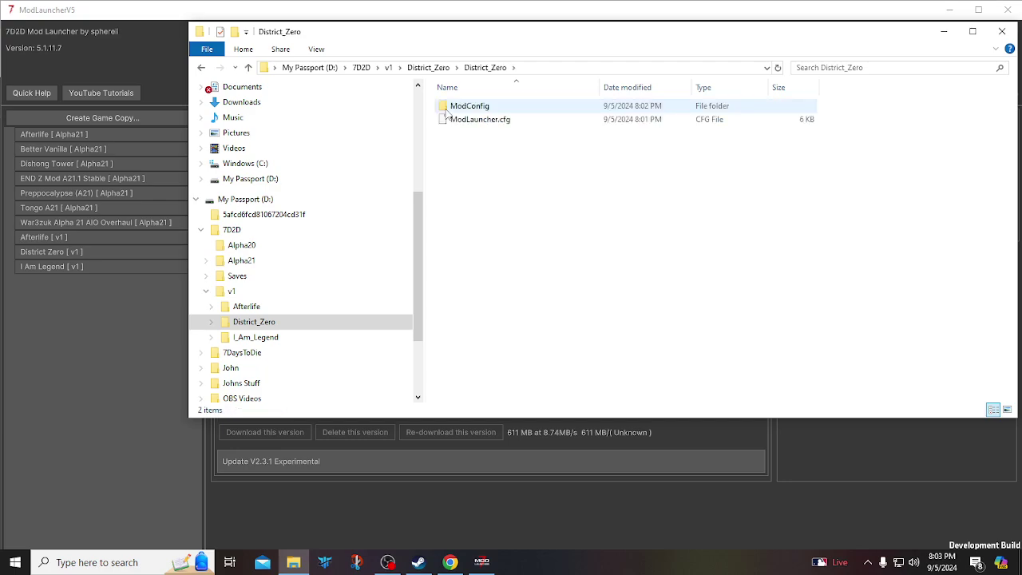
# - Examine the parent 7D2D folder and the Steam library's common folder with the game copies, and close File Explorer
pyautogui.click(248, 67)
pyautogui.click(248, 67)
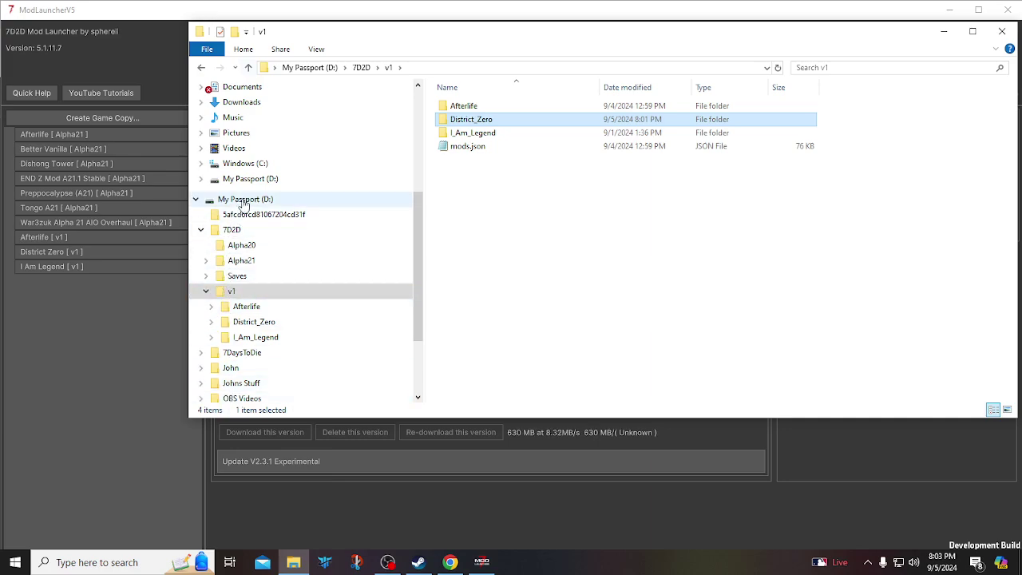
pyautogui.click(230, 230)
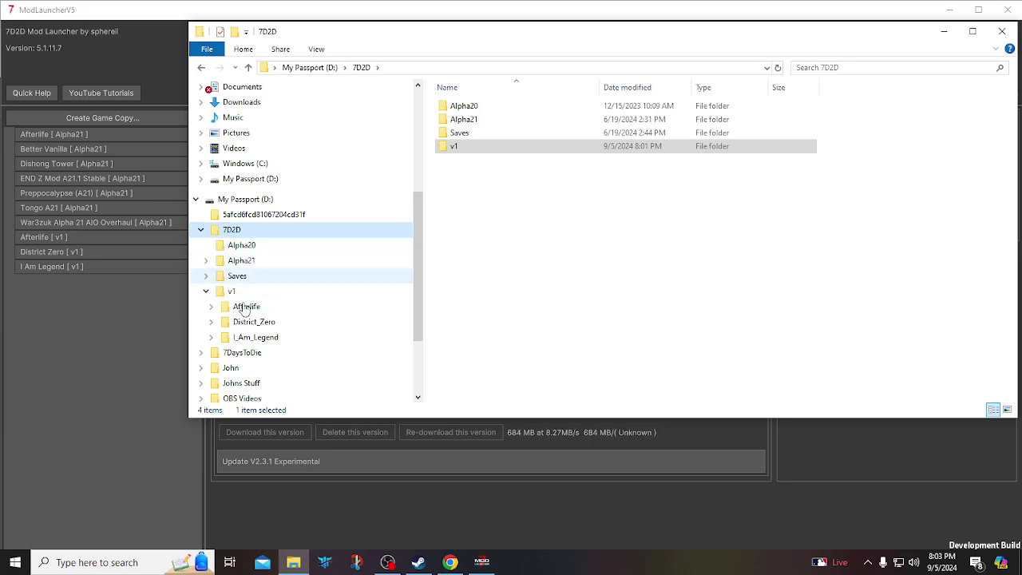
pyautogui.scroll(-2, 285, 281)
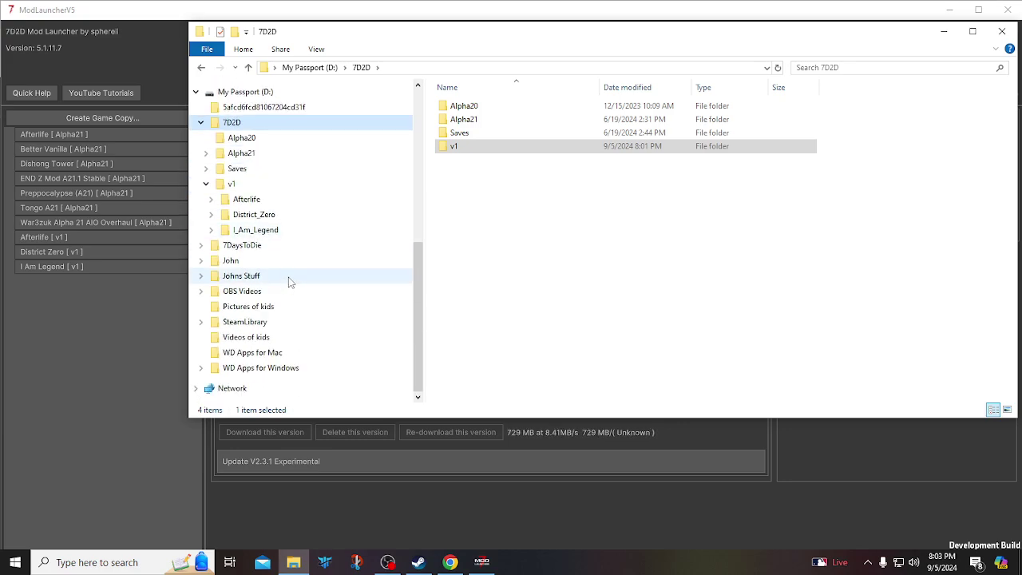
pyautogui.scroll(5, 290, 281)
pyautogui.scroll(1, 292, 279)
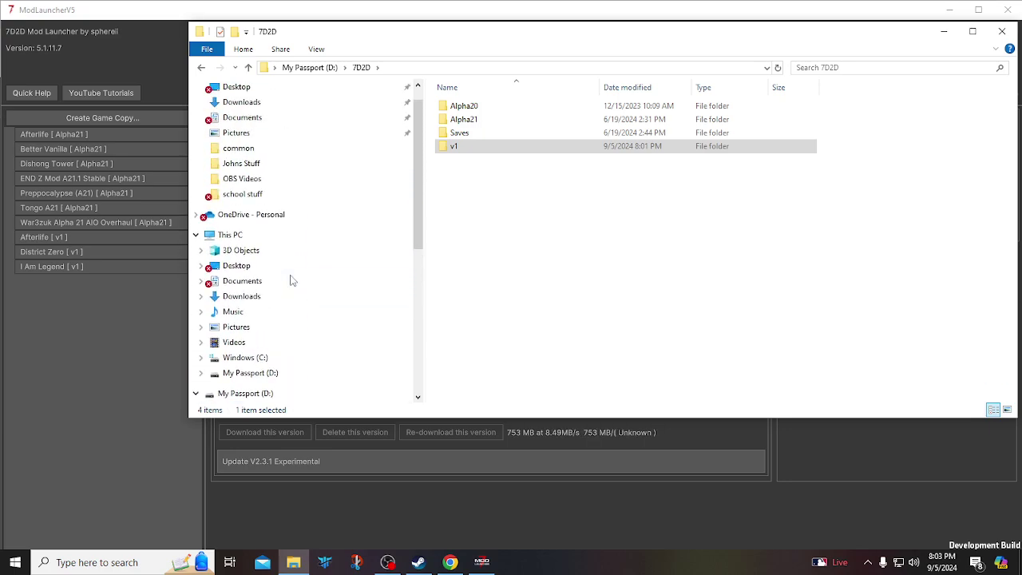
pyautogui.click(244, 152)
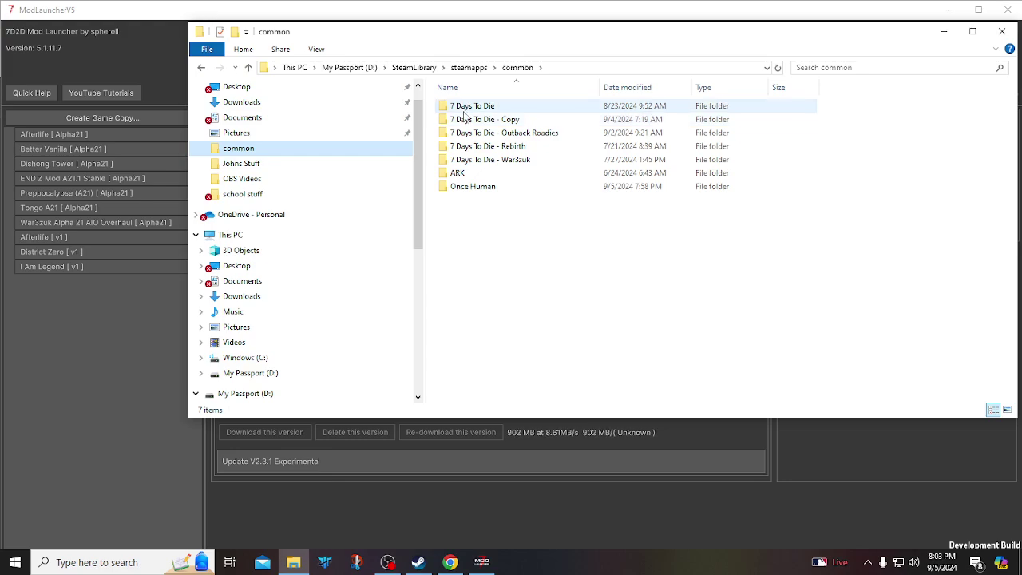
pyautogui.click(1002, 32)
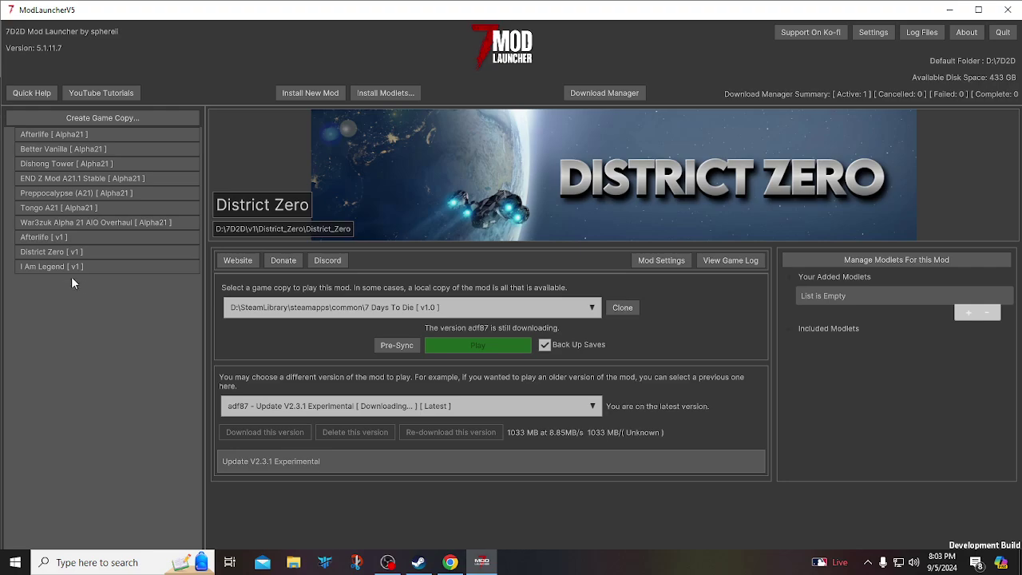
# - Return to the available mods, choose v1 as the Alpha version, and install the selected District Zero mod
pyautogui.click(305, 93)
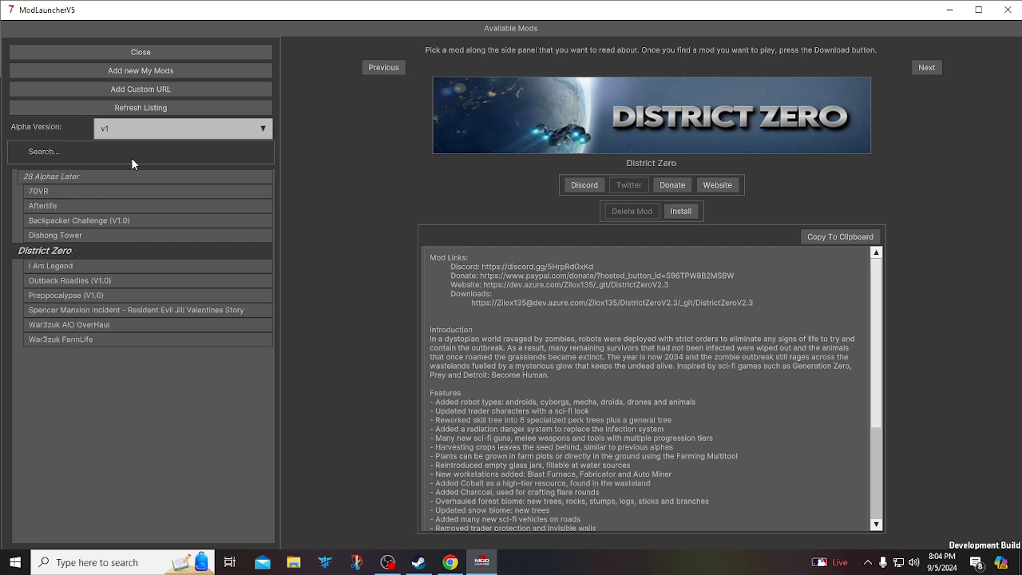
pyautogui.click(263, 128)
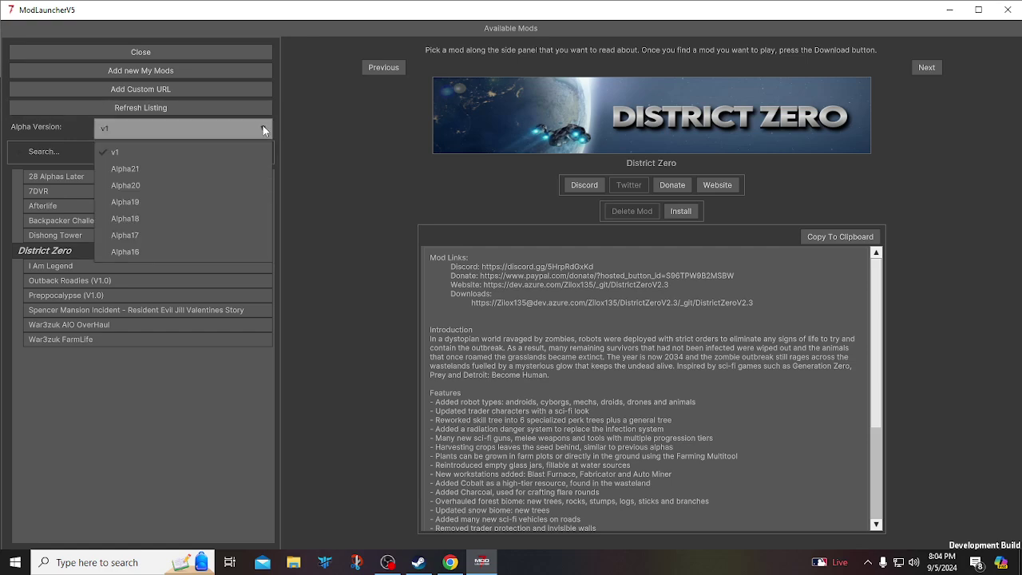
pyautogui.click(122, 149)
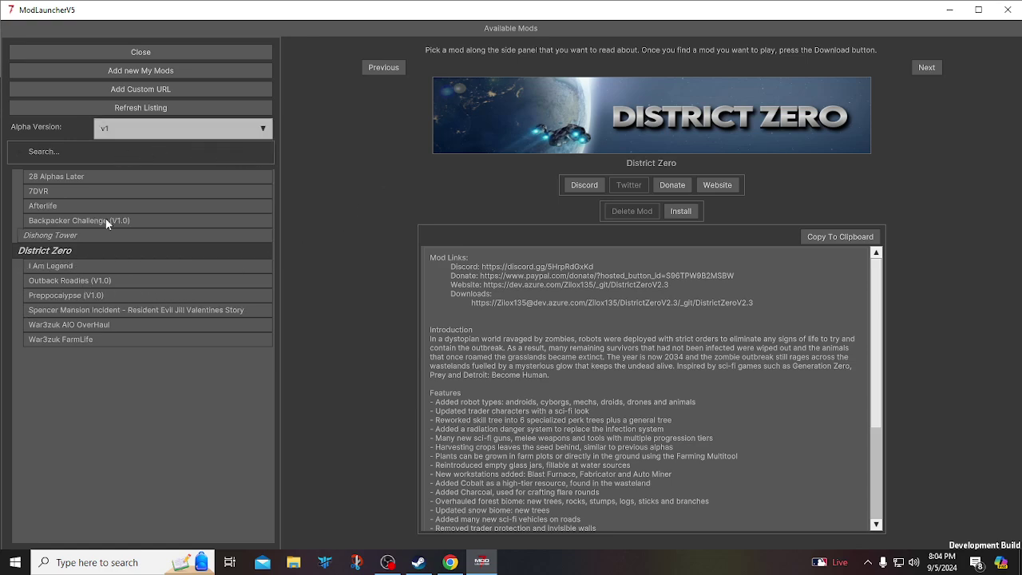
pyautogui.click(679, 211)
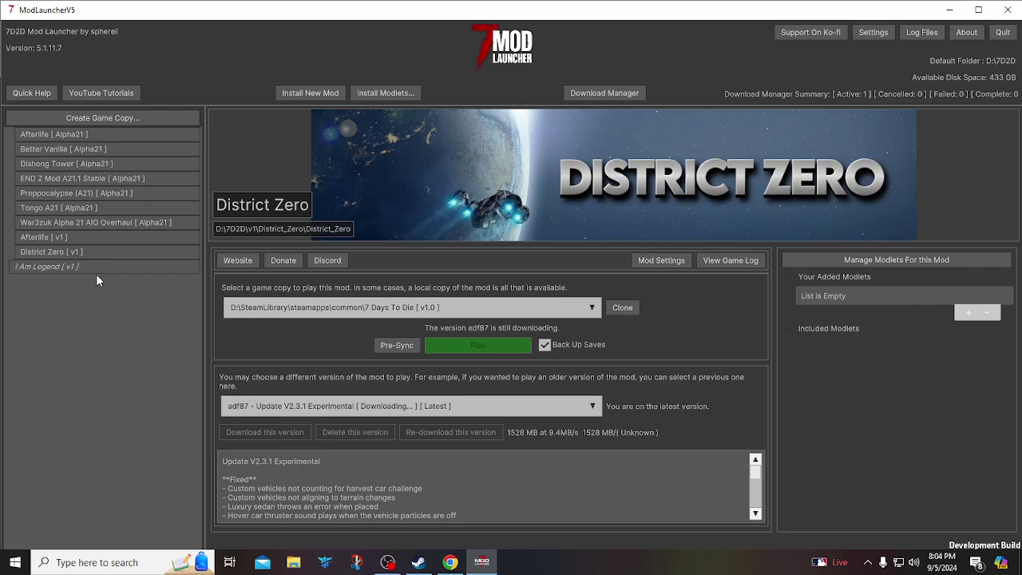
# - Launch the v1 Afterlife mod with the play option and select the v1 District Zero mod in the launcher
pyautogui.click(44, 237)
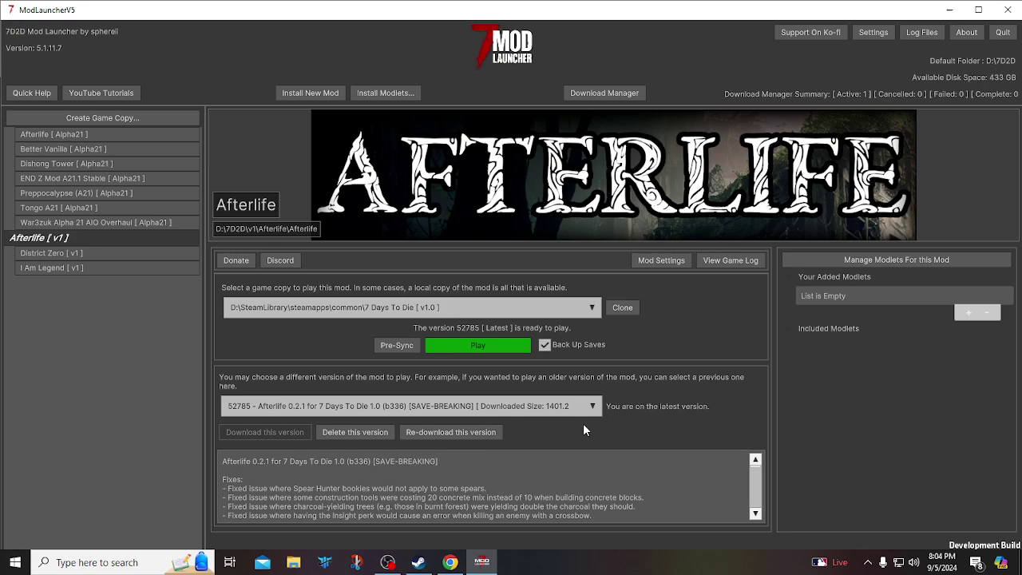
pyautogui.click(482, 343)
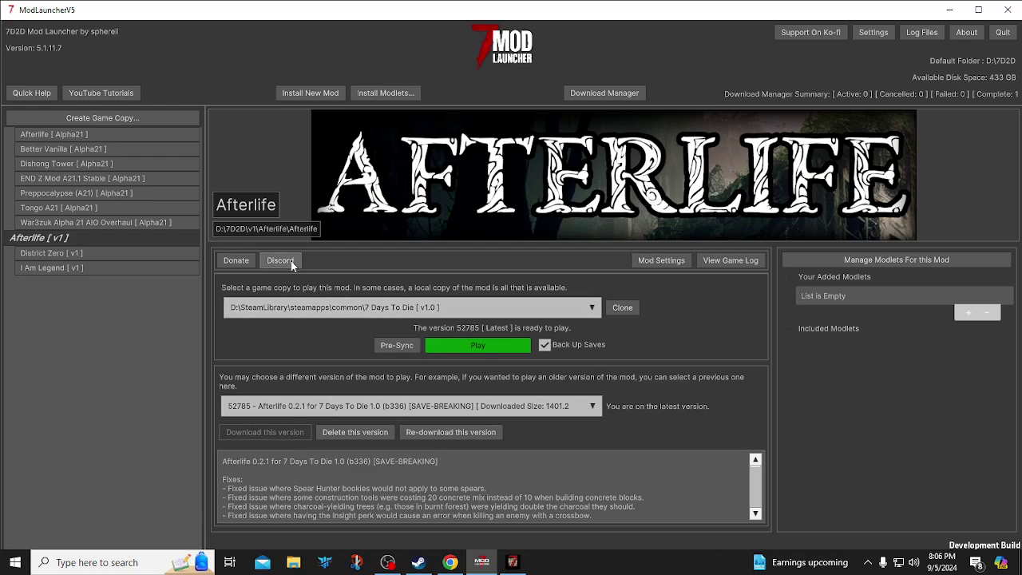
pyautogui.click(95, 255)
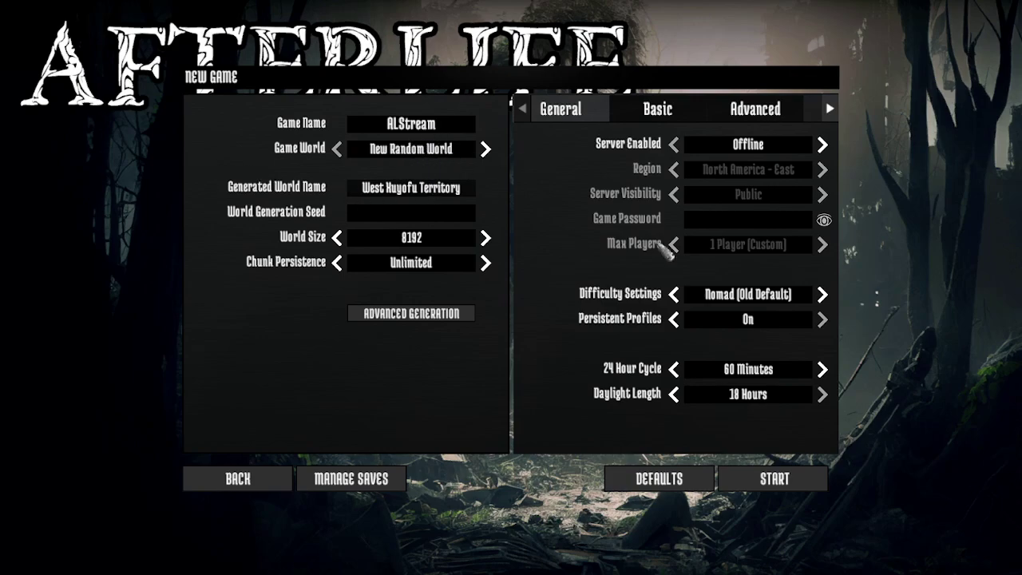
# - Try the Warrior difficulty for the new game, return it to Nomad (Old Default), and show the Basic settings
pyautogui.click(823, 295)
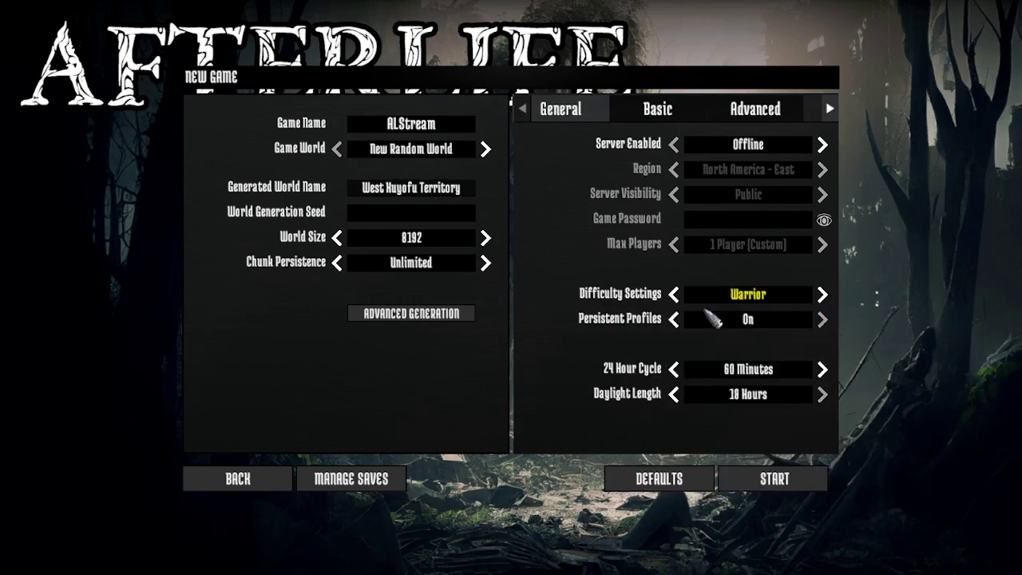
pyautogui.click(675, 295)
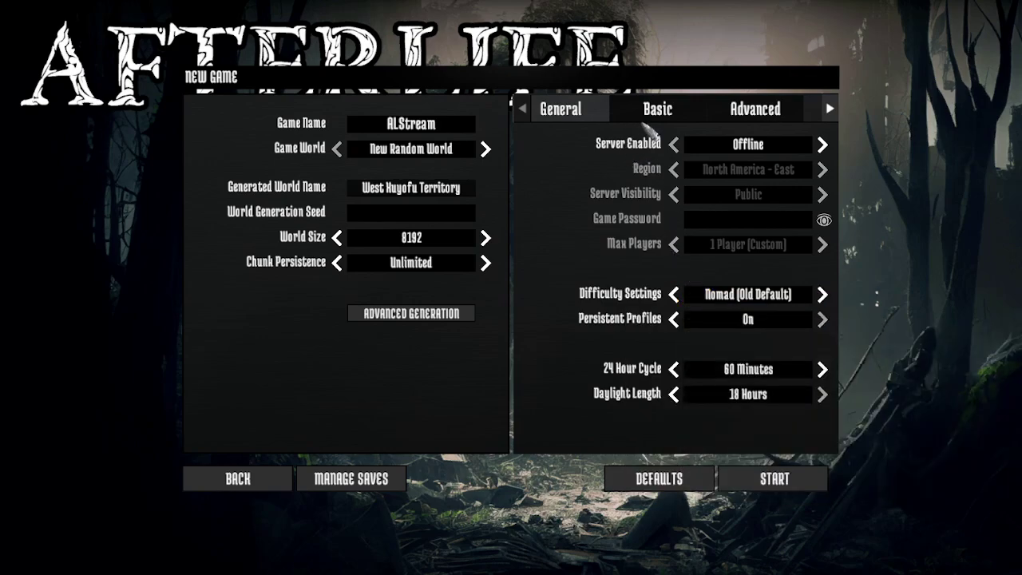
pyautogui.click(653, 118)
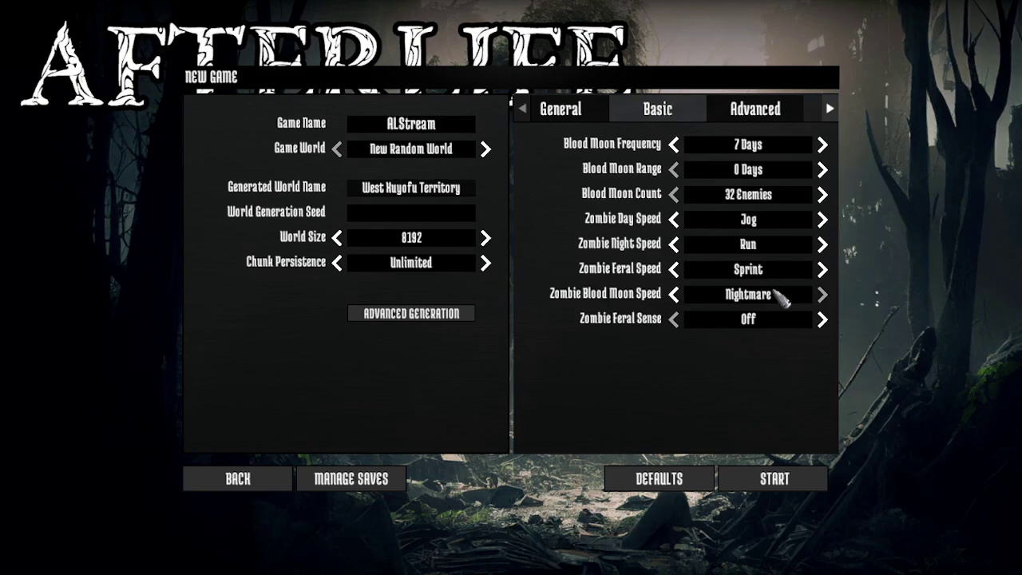
# - Show the Advanced settings for the new Afterlife game
pyautogui.click(763, 118)
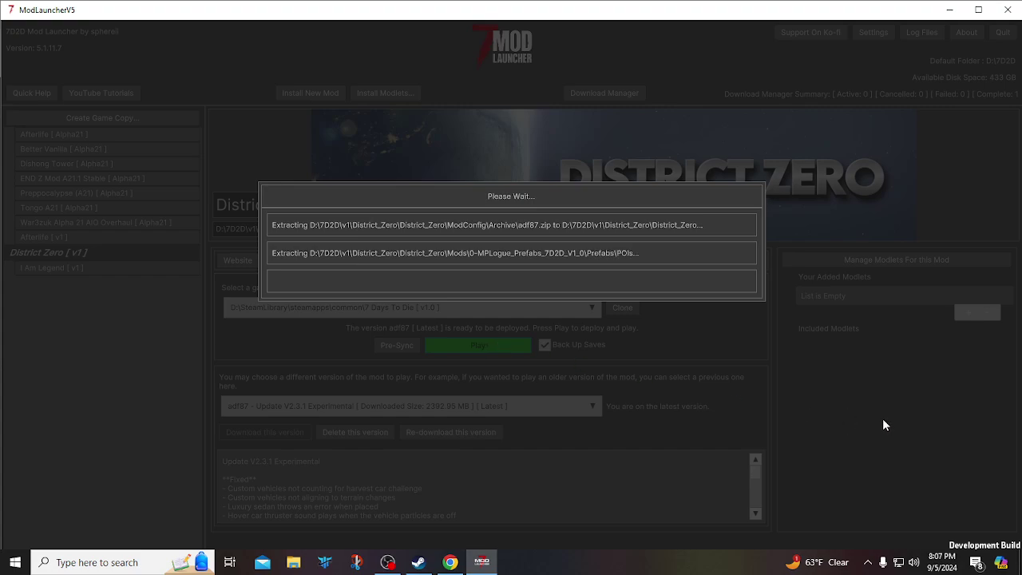
# - Look inside the 7 Days To Die - War3zuk game copy in File Explorer and return to the common folder
pyautogui.click(289, 562)
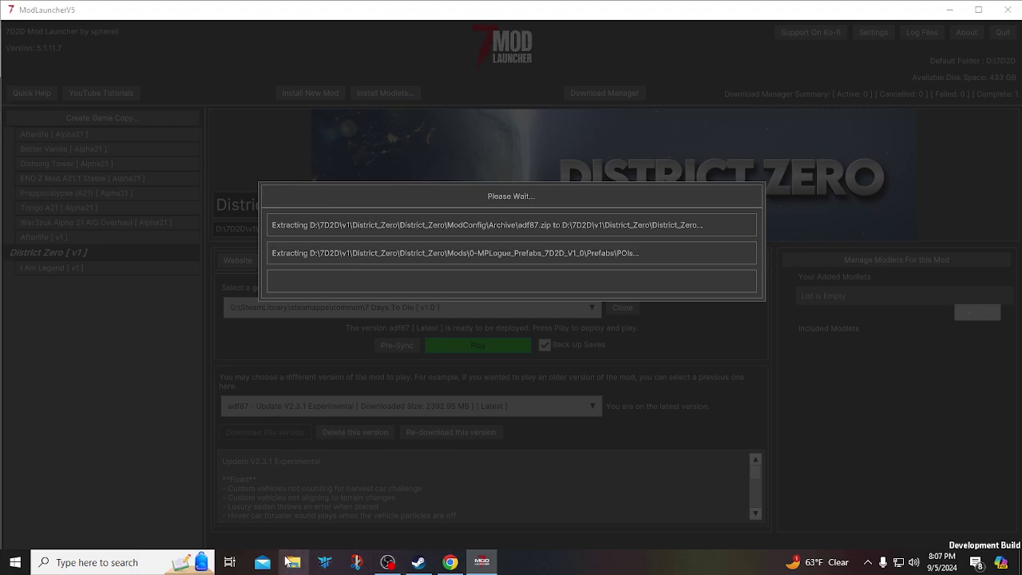
pyautogui.doubleClick(652, 173)
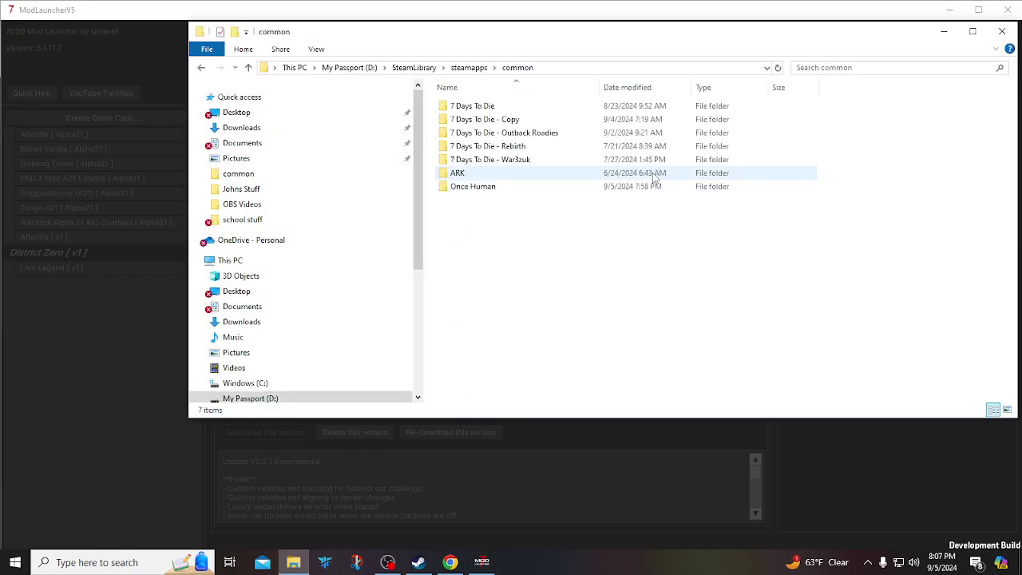
pyautogui.click(509, 159)
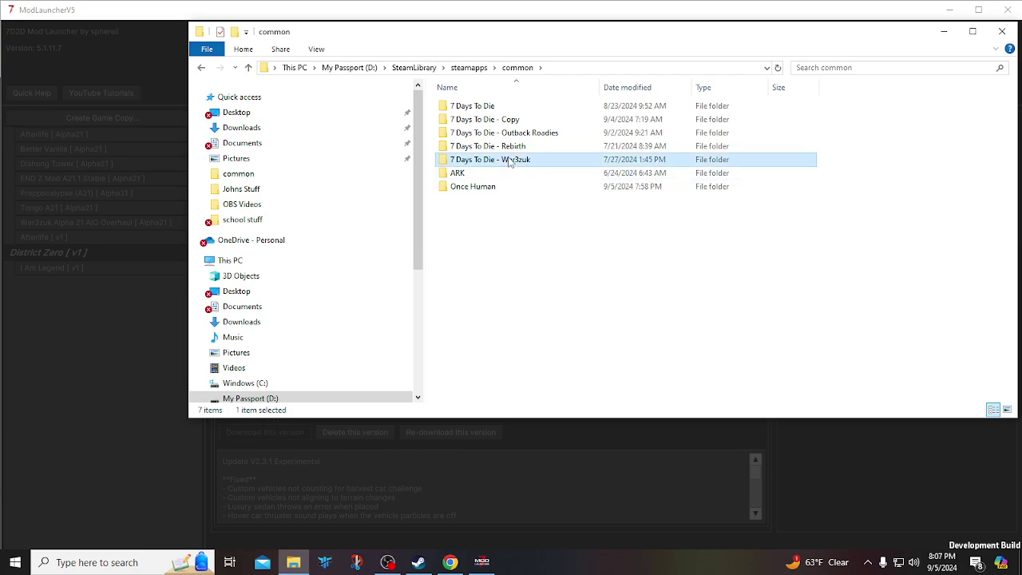
pyautogui.doubleClick(509, 160)
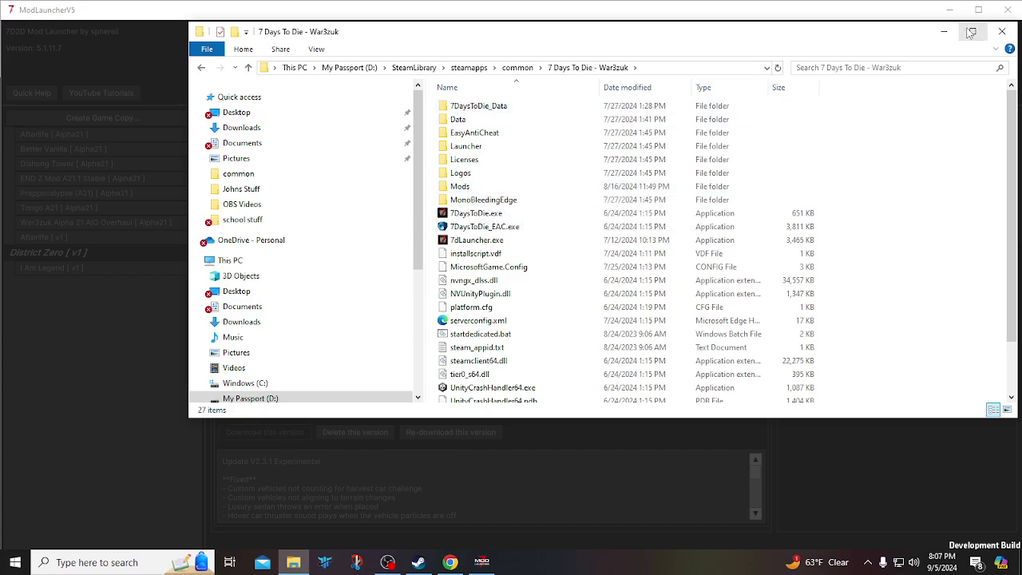
pyautogui.click(248, 67)
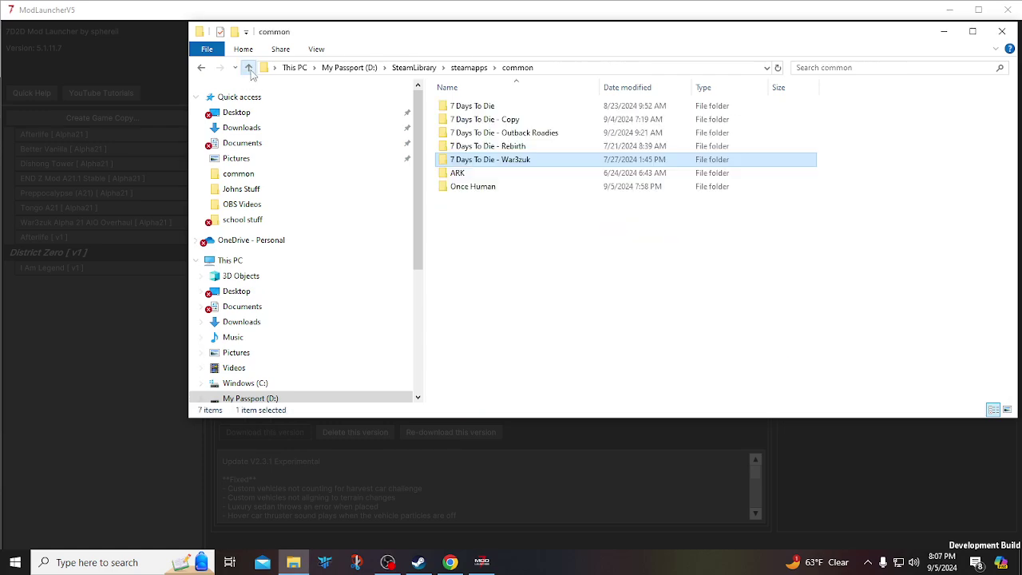
# - Look inside the Mods folder of 7 Days To Die - Copy and go back up to the common folder
pyautogui.doubleClick(474, 119)
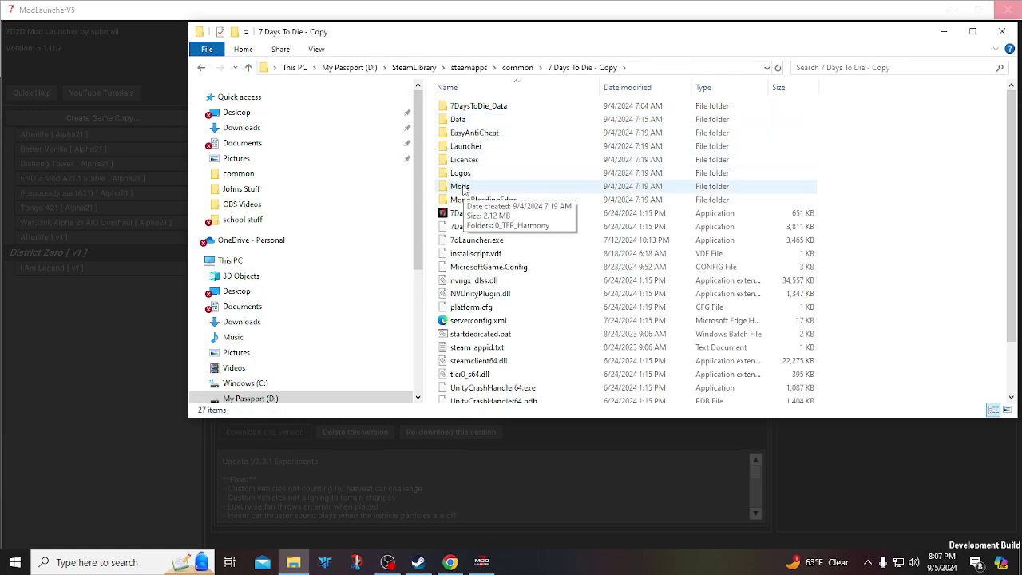
pyautogui.doubleClick(461, 186)
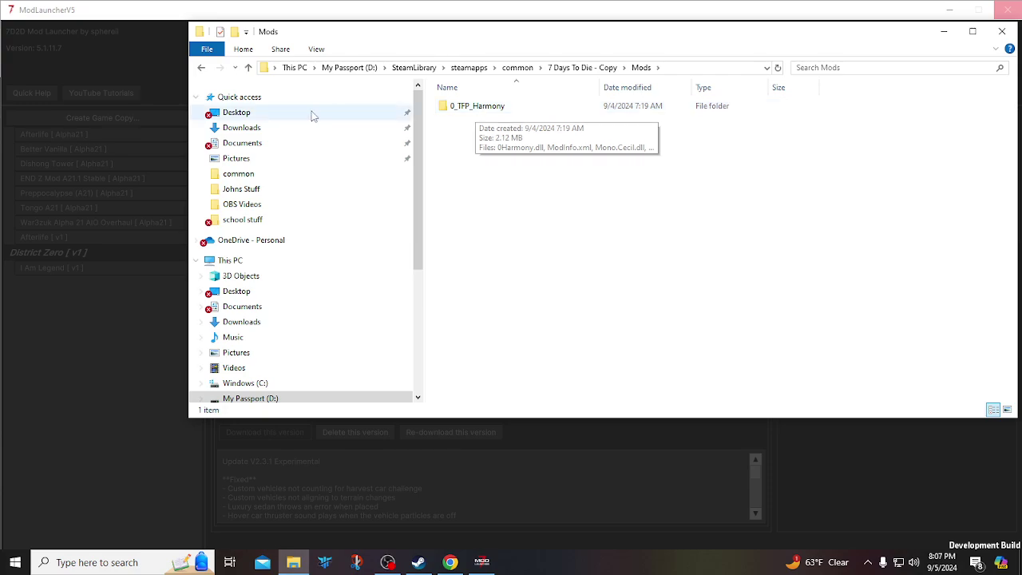
pyautogui.click(248, 68)
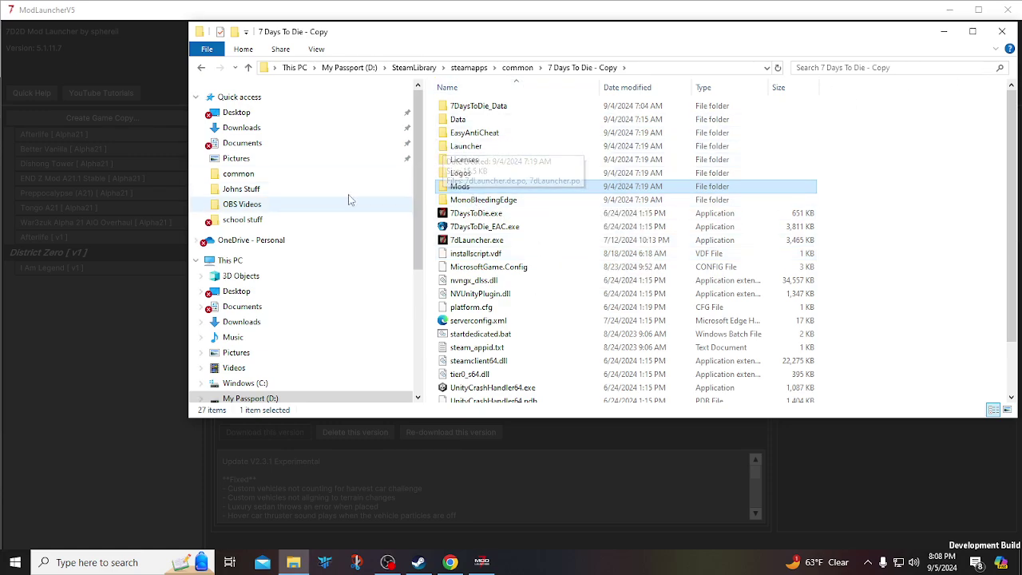
pyautogui.click(248, 68)
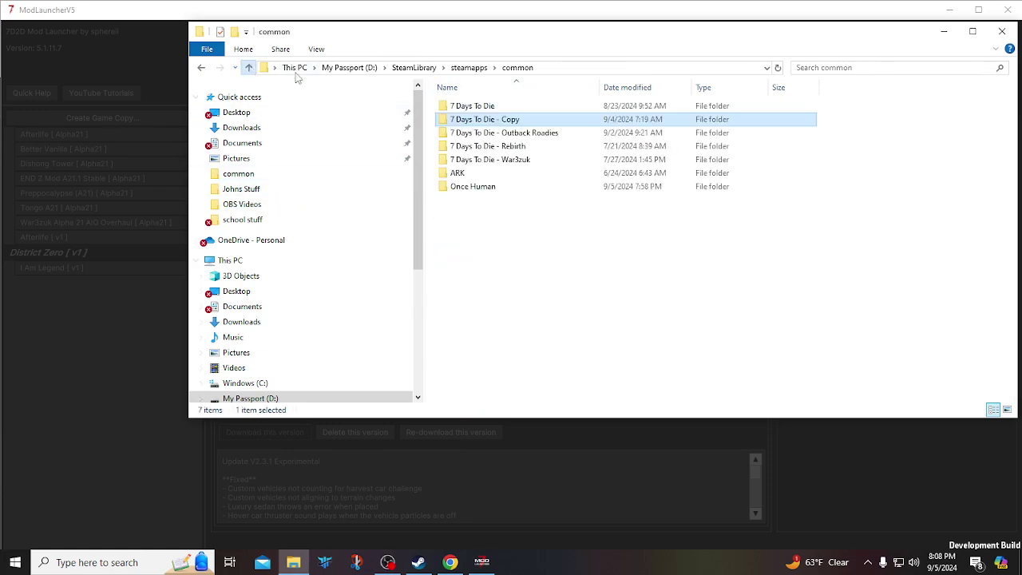
# - Examine the Mods folder of 7 Days To Die - War3zuk and close File Explorer
pyautogui.doubleClick(510, 159)
pyautogui.doubleClick(471, 186)
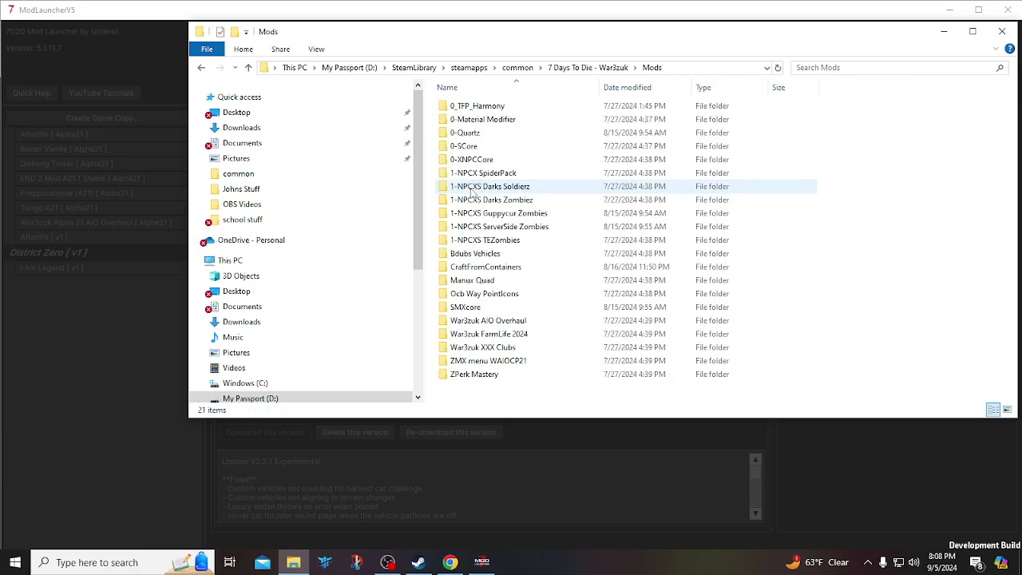
pyautogui.click(500, 109)
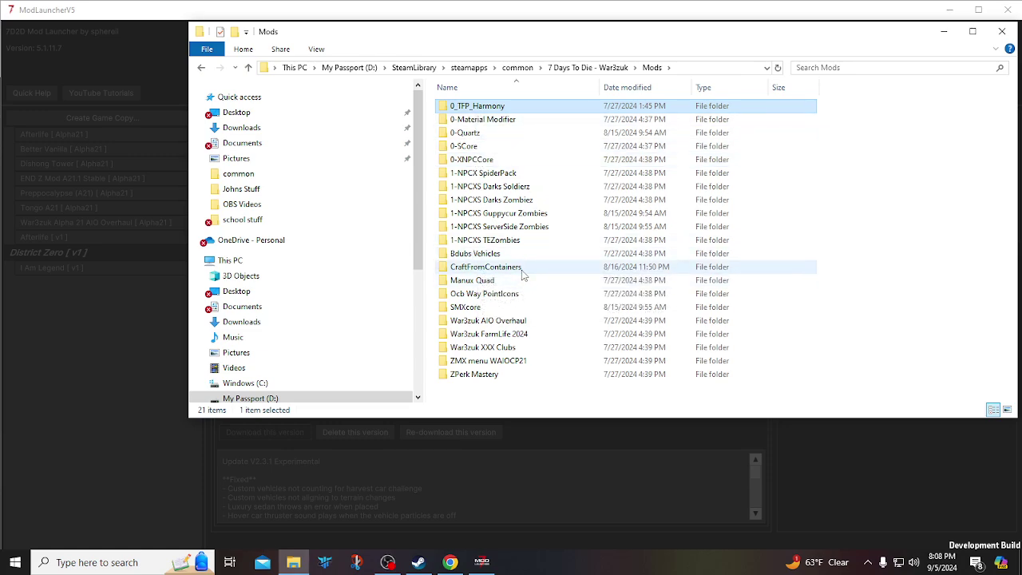
pyautogui.moveTo(523, 274)
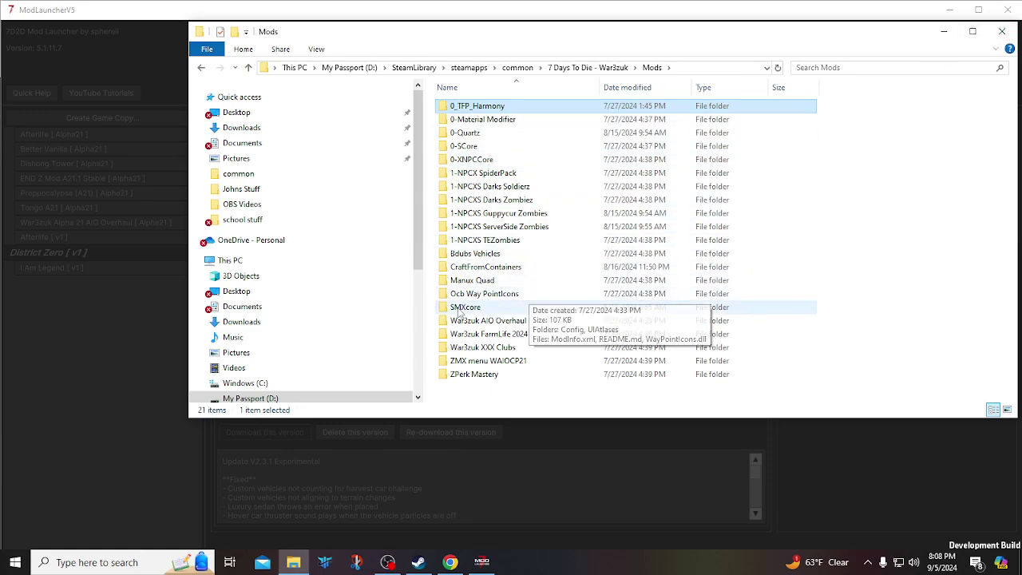
pyautogui.click(1002, 31)
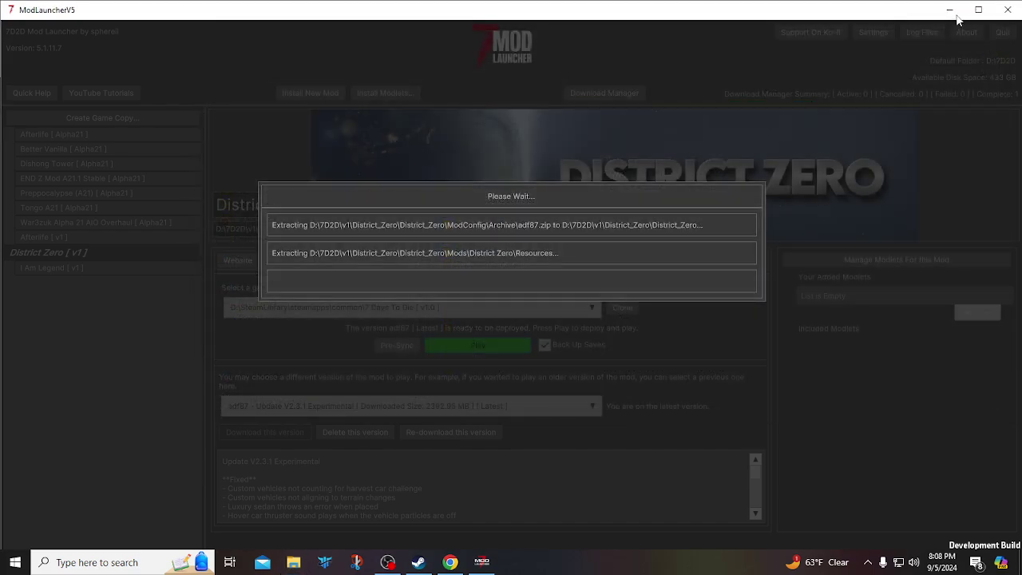
# - Minimize the mod launcher and close the browser window showing the 7D2D Mod Launcher site
pyautogui.click(949, 9)
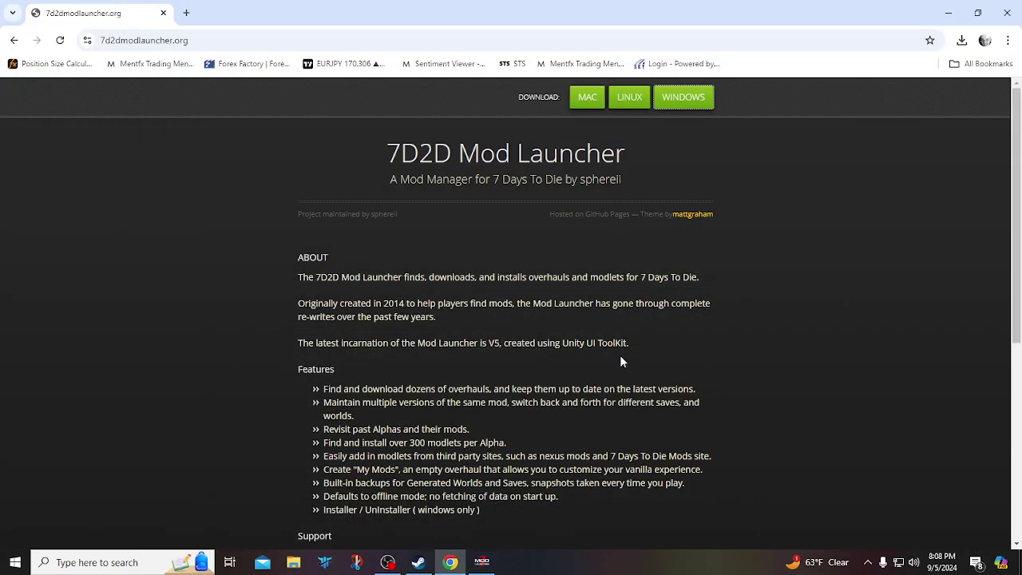
pyautogui.click(1007, 13)
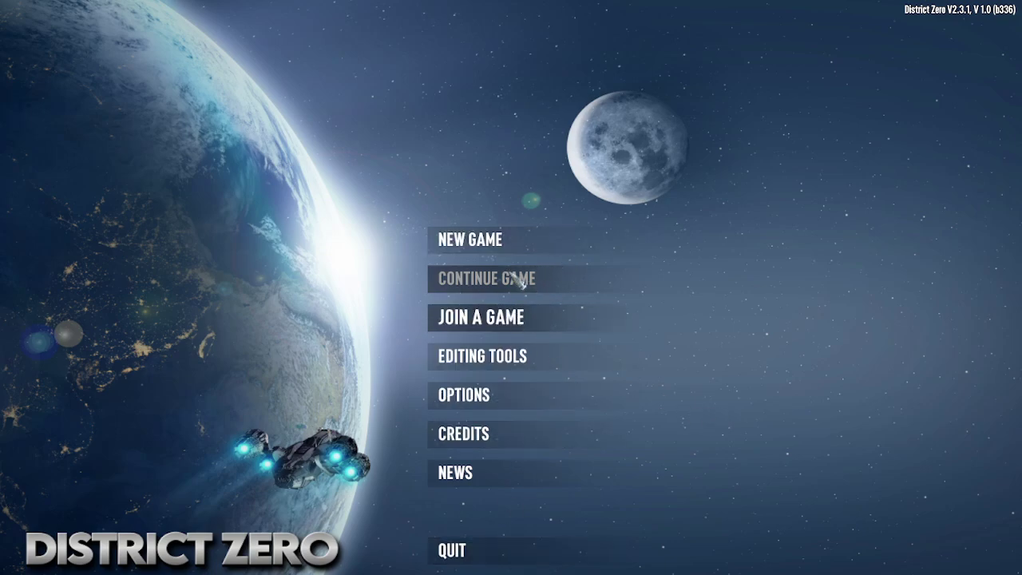
# - Begin a new District Zero game with the preselected player profile, trying World Size 10240 and returning it to 8192
pyautogui.click(511, 241)
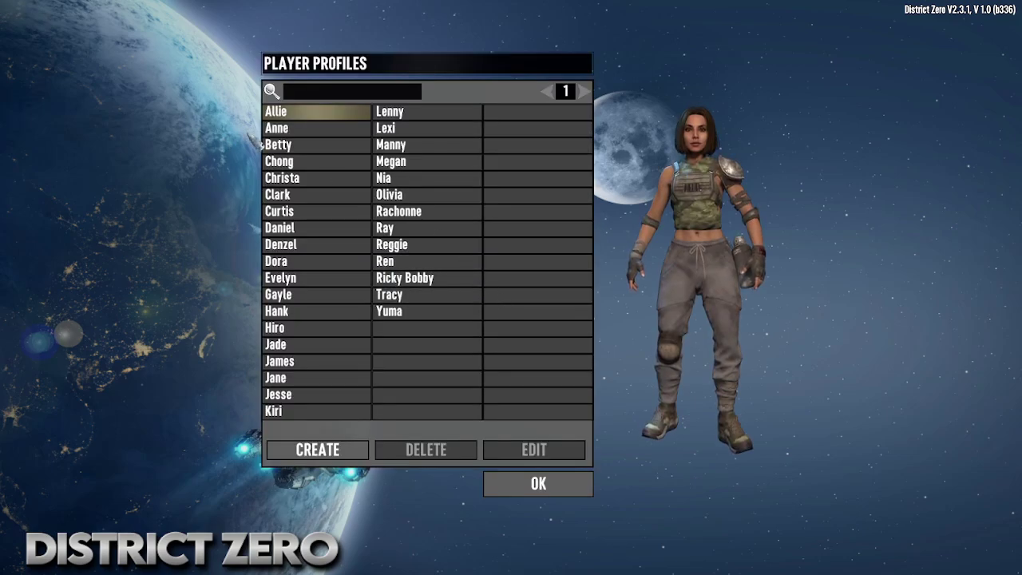
pyautogui.click(538, 484)
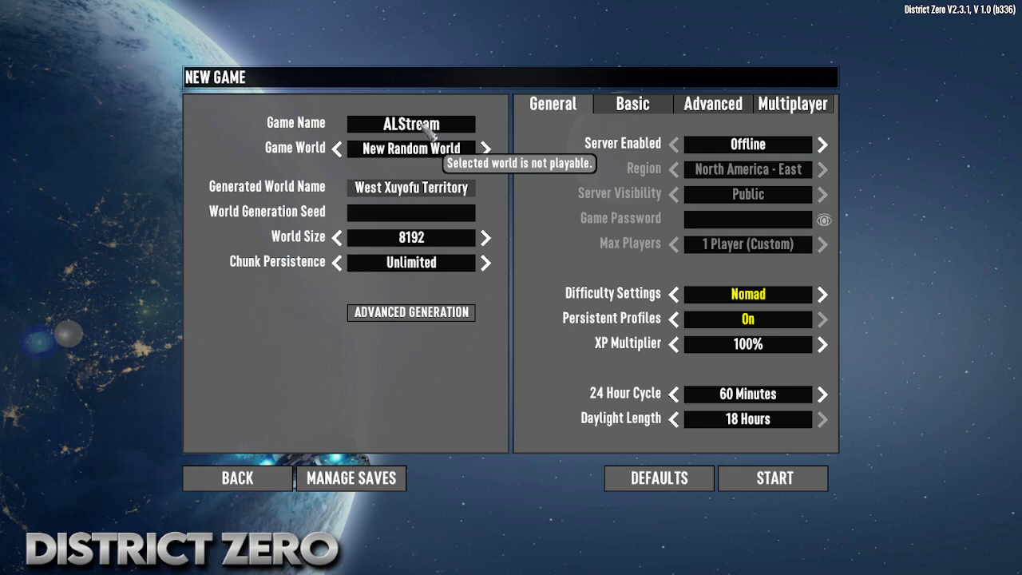
pyautogui.click(485, 238)
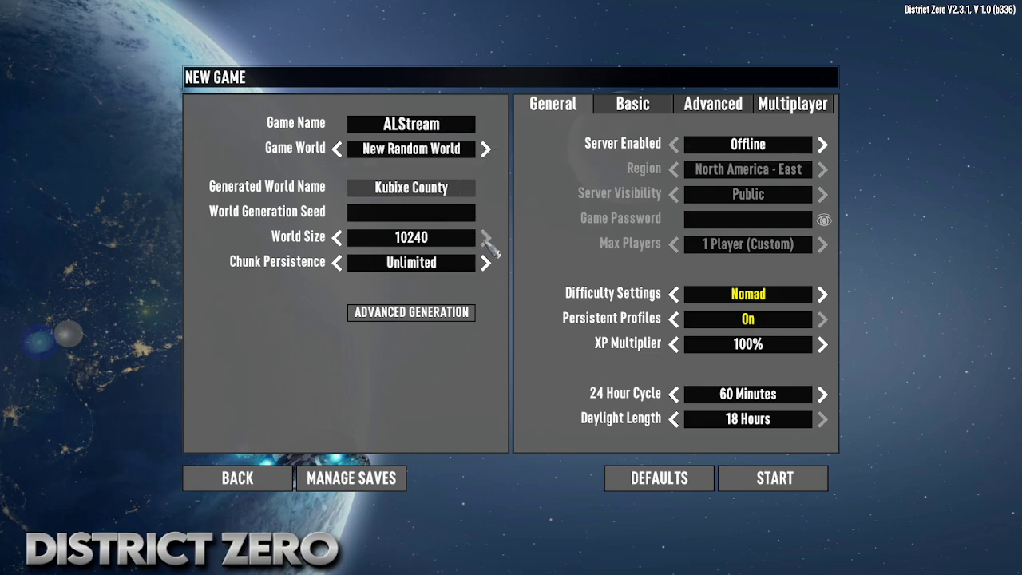
pyautogui.click(338, 237)
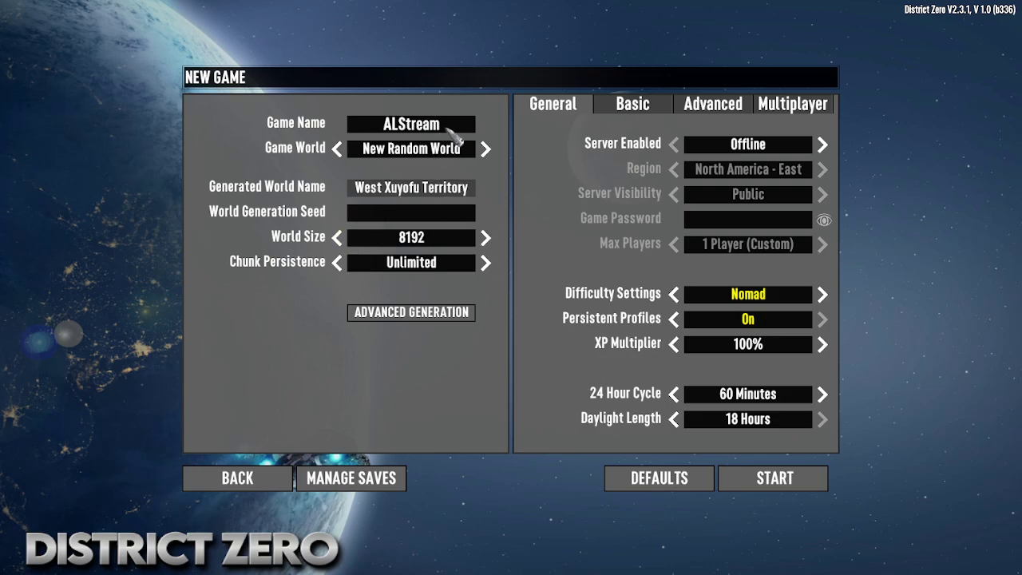
# - Replace the new game's name with DZTest
pyautogui.click(447, 130)
pyautogui.hotkey('ctrl', 'a')
pyautogui.press('BackSpace')
pyautogui.write('D')
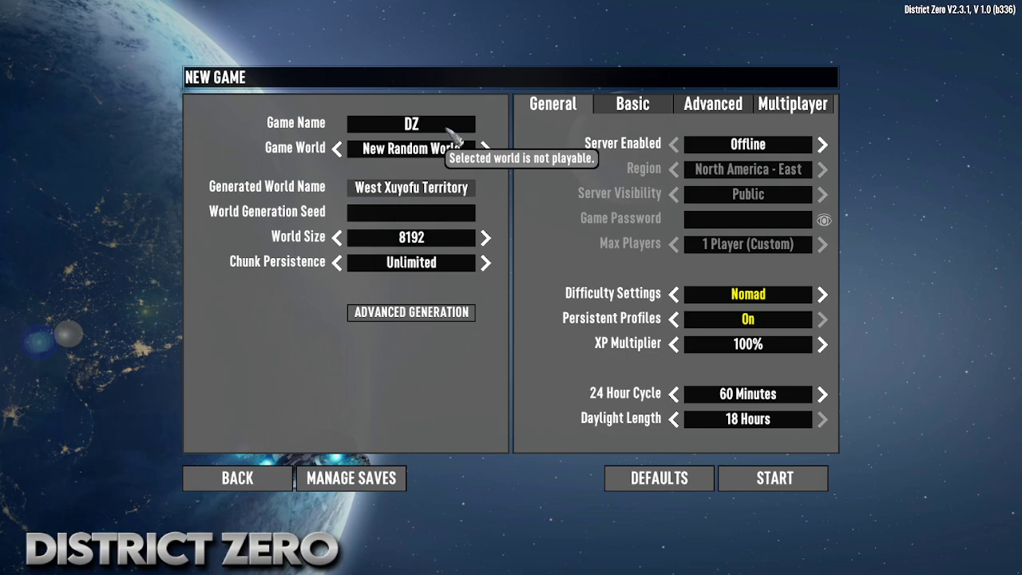
pyautogui.write('ZTest')
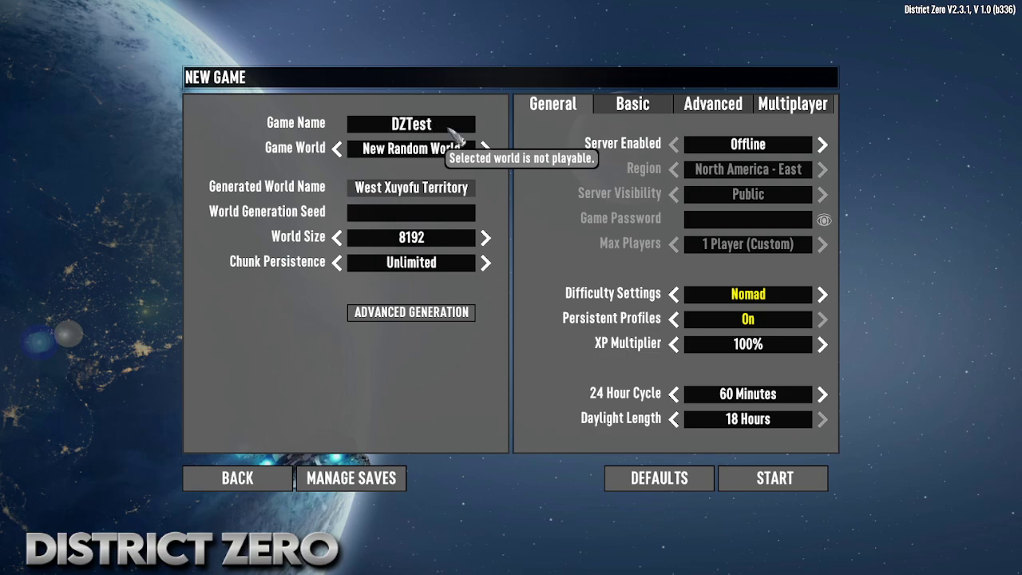
# - Try random letters such as hsdsddddfgg as the World Generation Seed, and clear the seed again
pyautogui.click(423, 215)
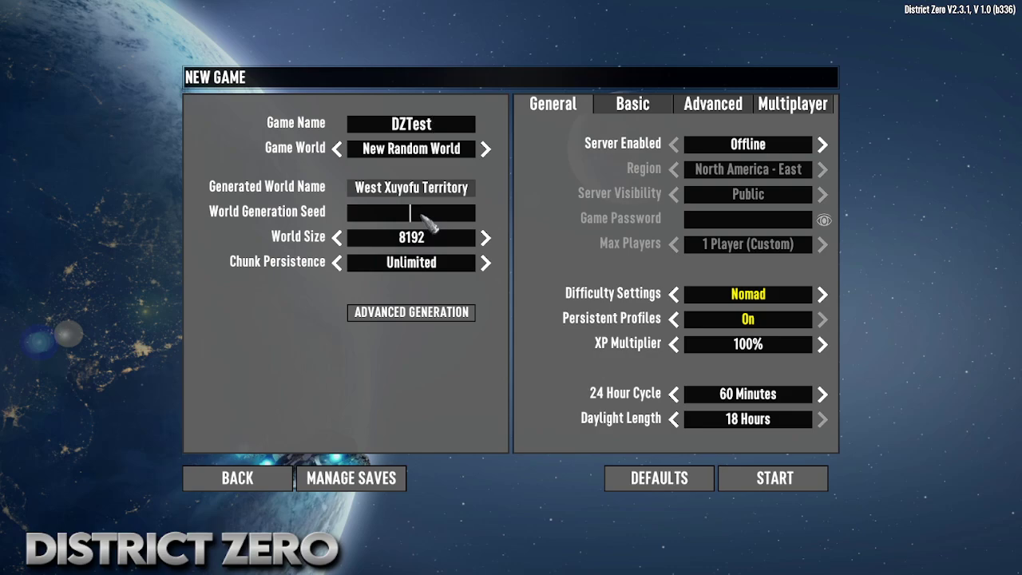
pyautogui.write('hsds')
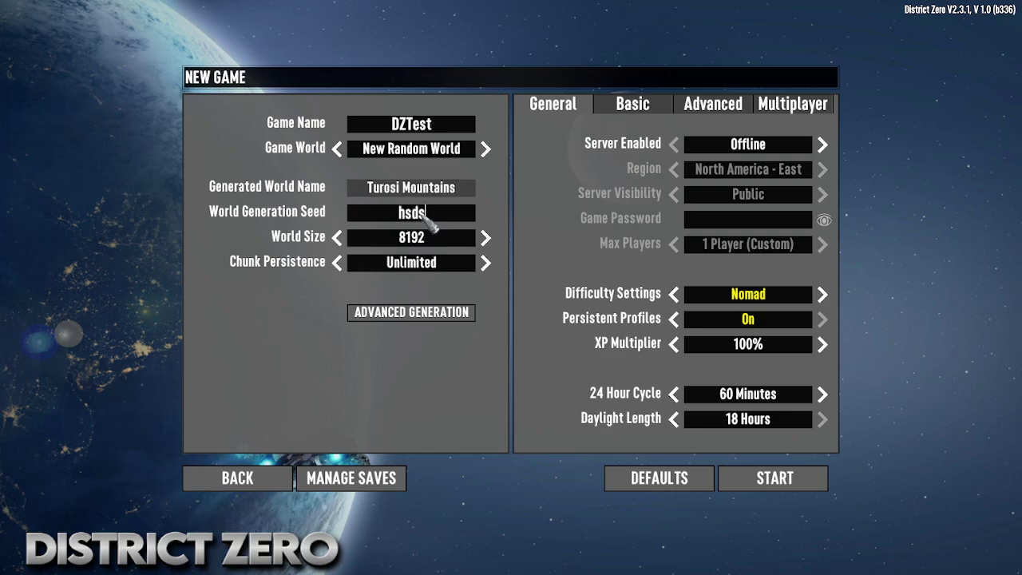
pyautogui.write('d')
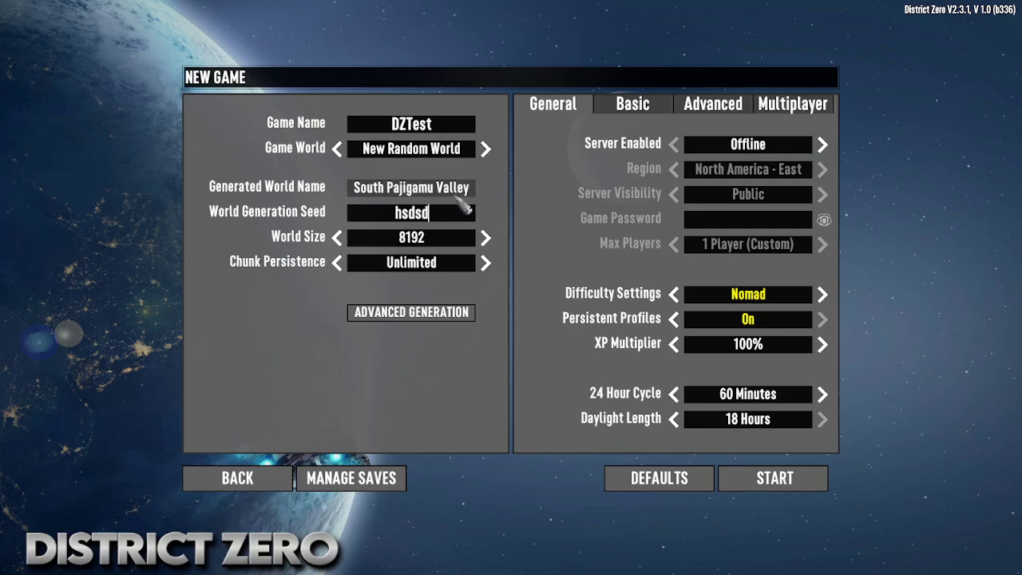
pyautogui.write('dddfgg')
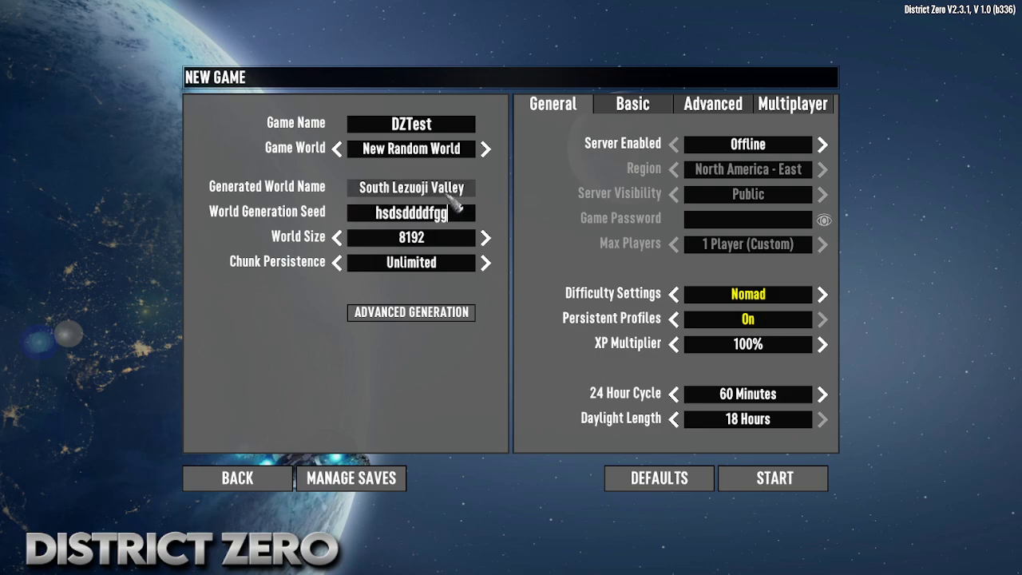
pyautogui.write('ssssssss')
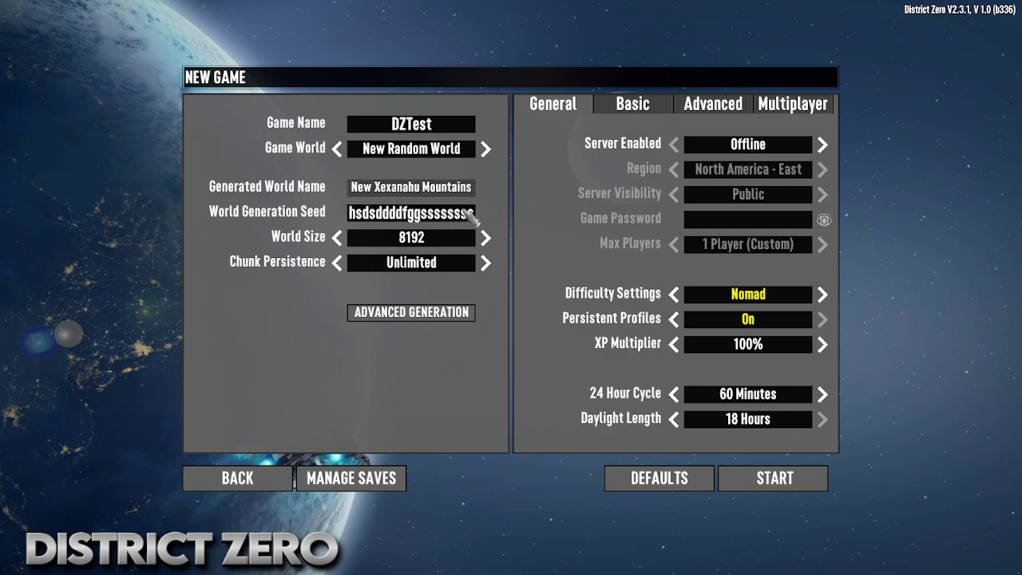
pyautogui.write('s')
pyautogui.press('BackSpace')
pyautogui.press('BackSpace')
pyautogui.press('BackSpace')
pyautogui.press('BackSpace')
pyautogui.press('BackSpace')
pyautogui.press('BackSpace')
pyautogui.press('BackSpace')
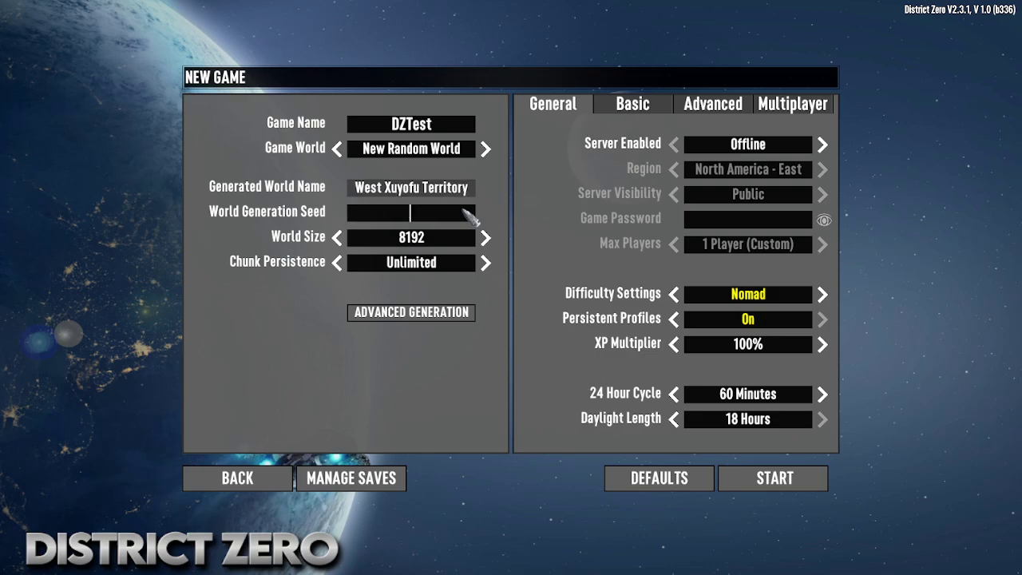
# - Set the difficulty to Adventurer (Default) and Persistent Profiles to Off
pyautogui.click(674, 294)
pyautogui.click(674, 318)
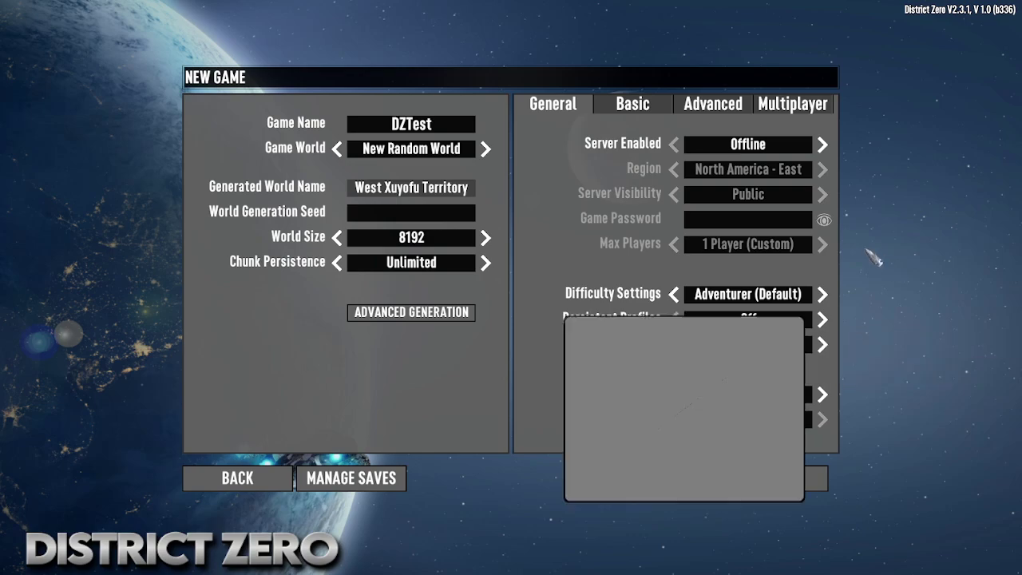
# - Reduce the Blood Moon Count to 8 Enemies in the Basic settings
pyautogui.click(662, 103)
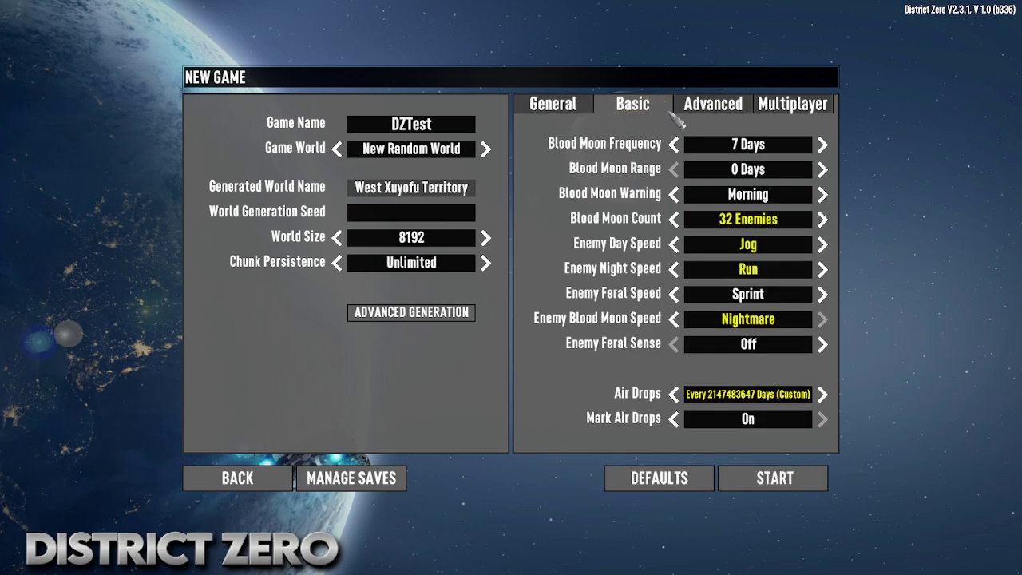
pyautogui.click(678, 224)
pyautogui.click(678, 223)
pyautogui.click(678, 223)
pyautogui.click(677, 224)
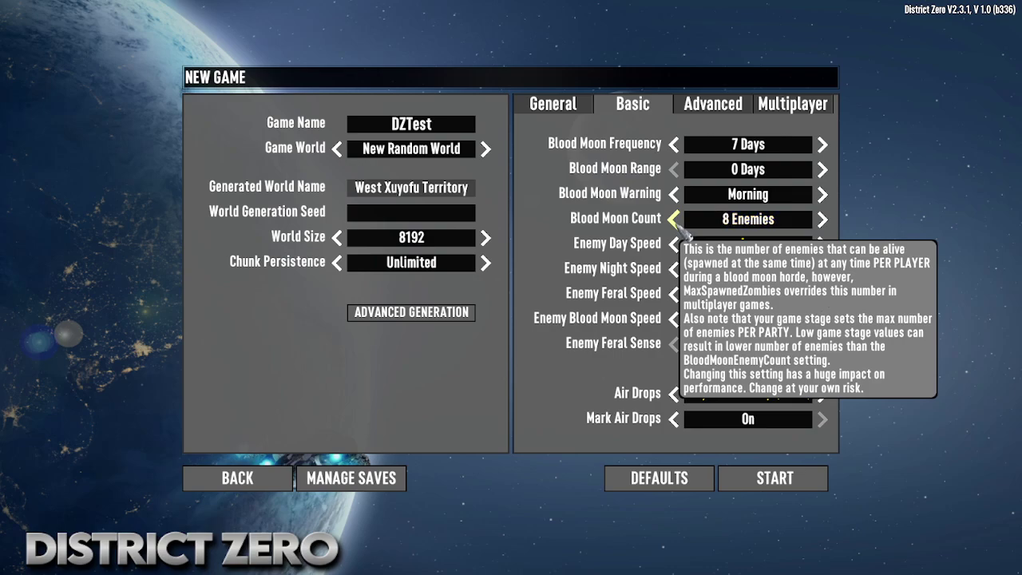
# - Set Enemy Day Speed to Walk and both Enemy Night Speed and Enemy Blood Moon Speed to Sprint
pyautogui.click(678, 247)
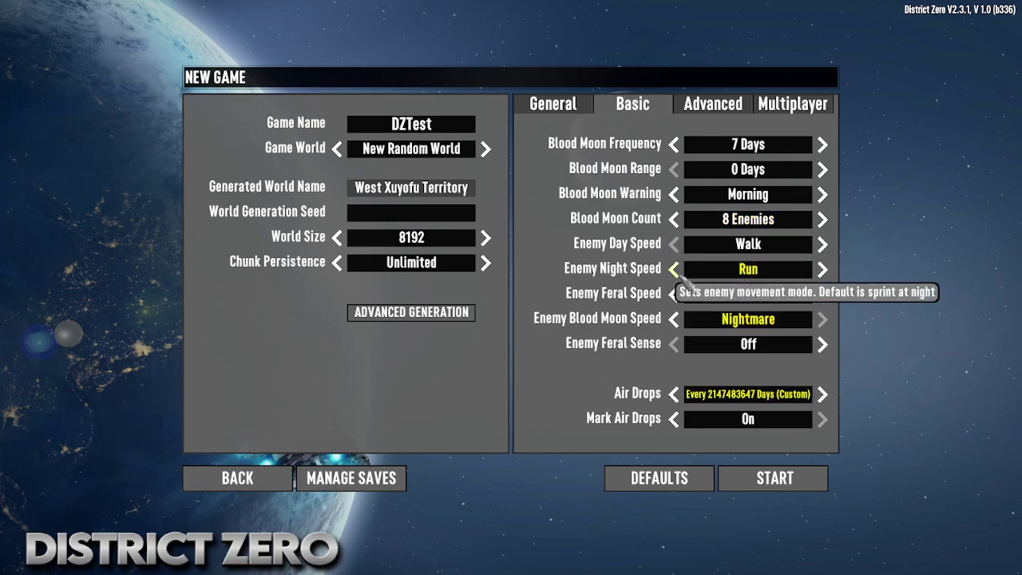
pyautogui.click(676, 271)
pyautogui.click(676, 271)
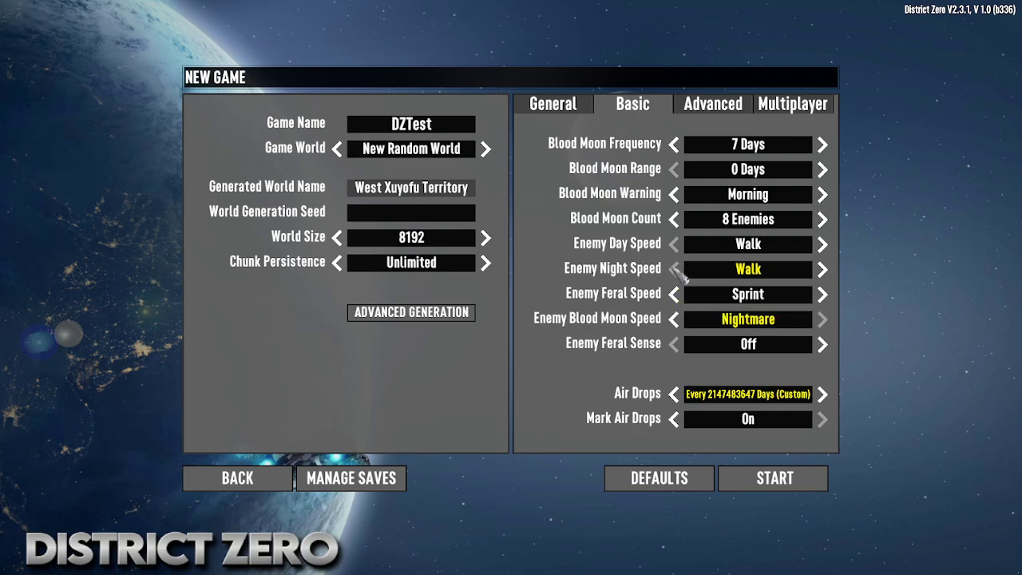
pyautogui.click(822, 269)
pyautogui.click(822, 269)
pyautogui.click(822, 269)
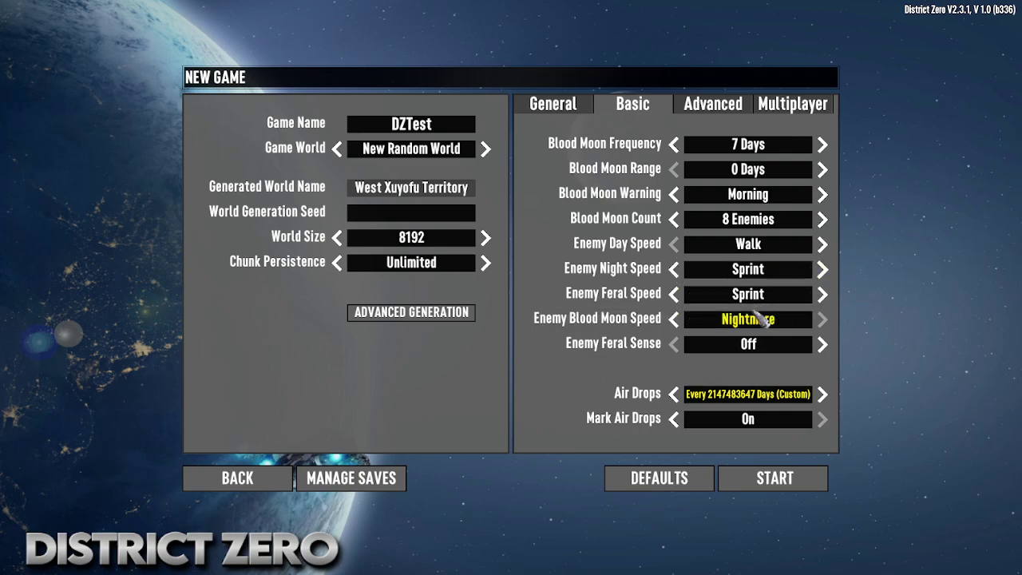
pyautogui.click(673, 319)
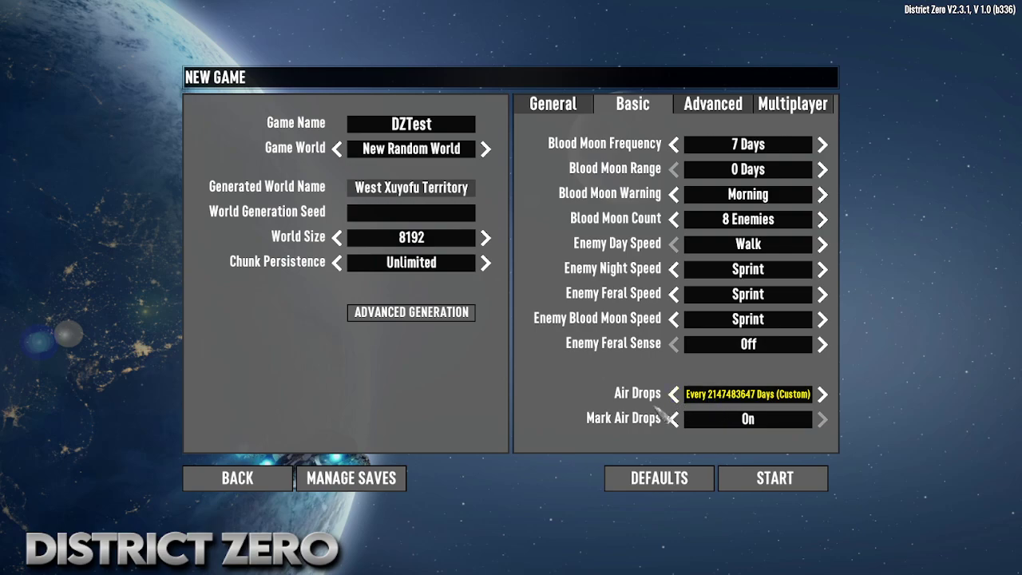
# - Move Air Drops one option above Disabled in the Basic settings and raise Loot Respawn Time by two options in the Advanced settings
pyautogui.click(673, 394)
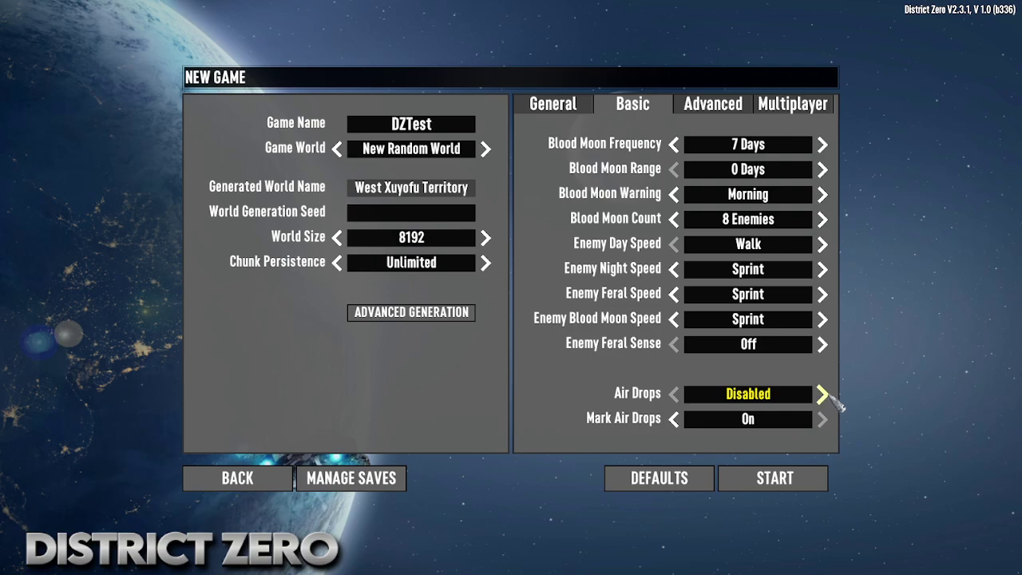
pyautogui.click(822, 394)
pyautogui.click(738, 105)
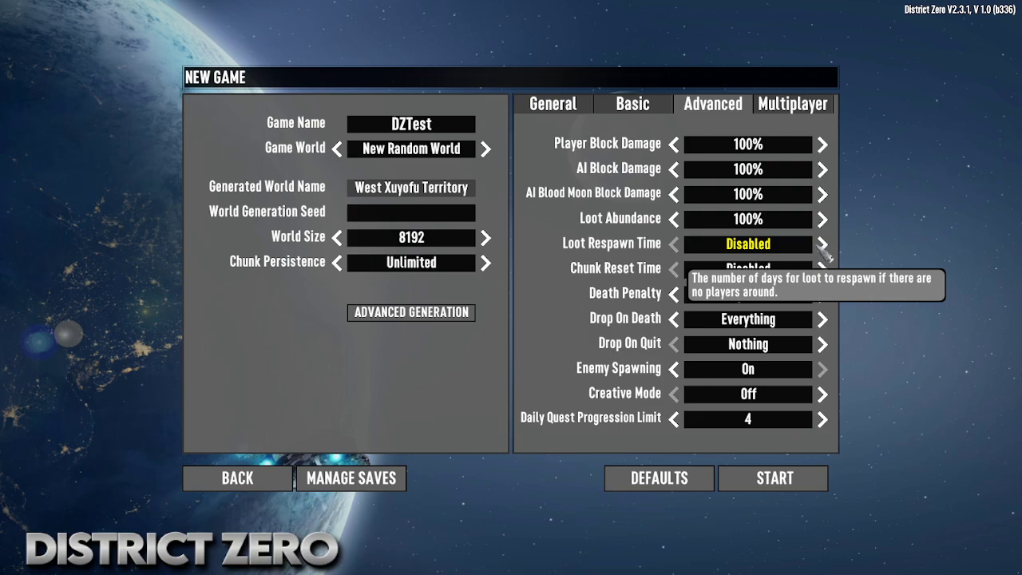
pyautogui.click(823, 244)
pyautogui.click(822, 243)
# - Check the Multiplayer settings, leave the new game setup without starting a world, and quit the District Zero game
pyautogui.click(787, 112)
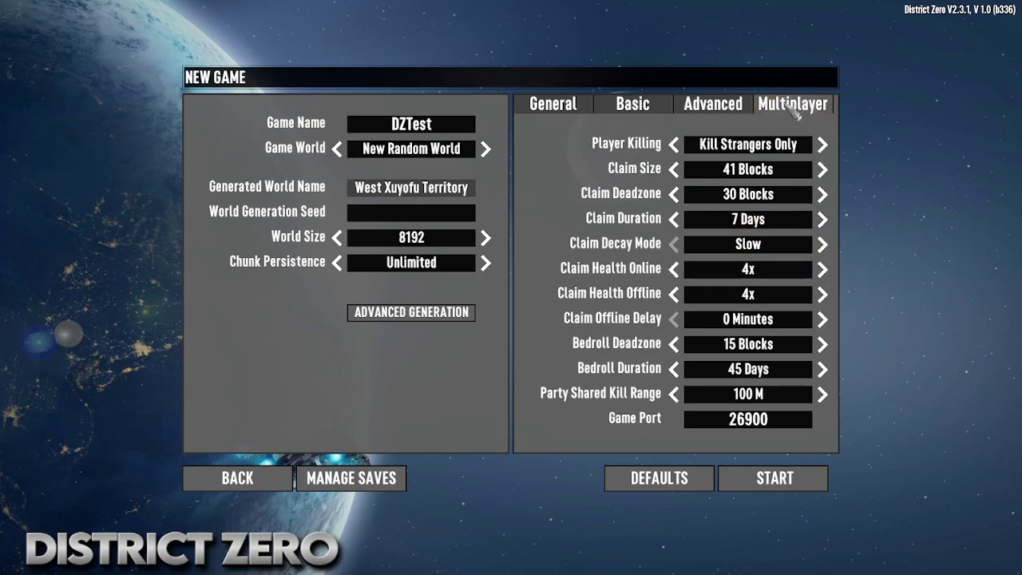
pyautogui.click(239, 479)
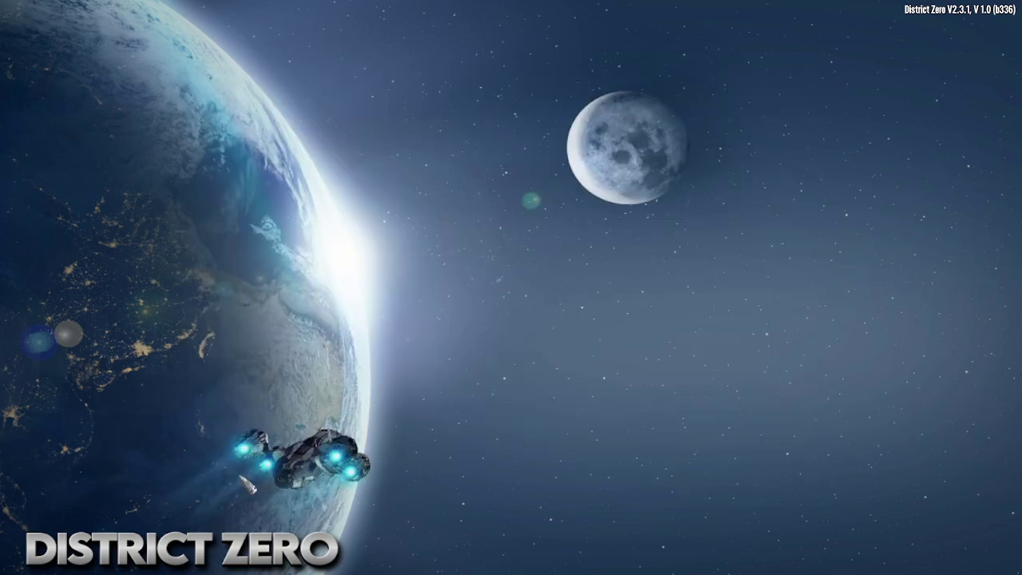
pyautogui.click(451, 557)
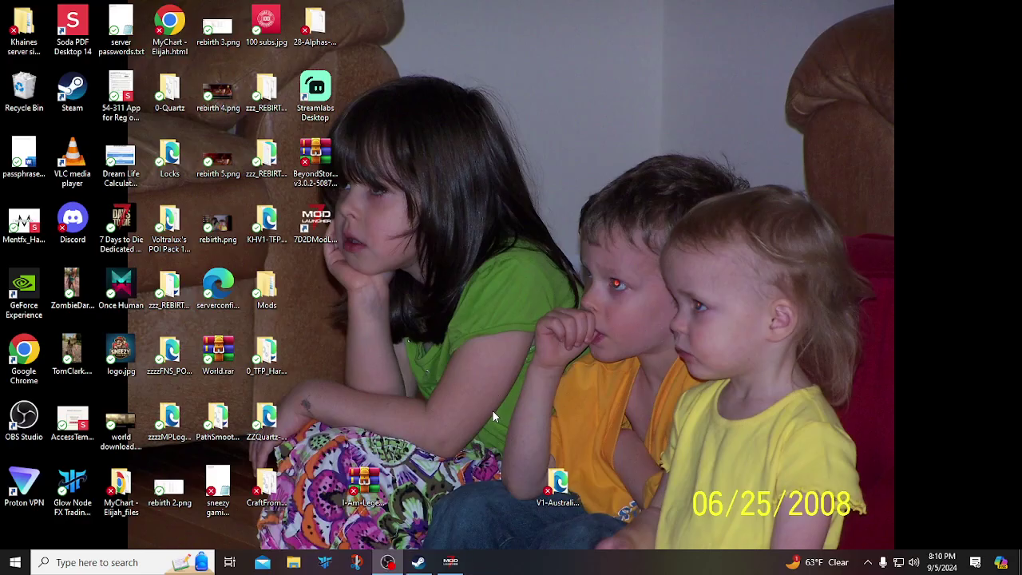
# - Switch to the 7D2D Mod Launcher, look through the v1 mods available for installation, and close the launcher
pyautogui.click(463, 558)
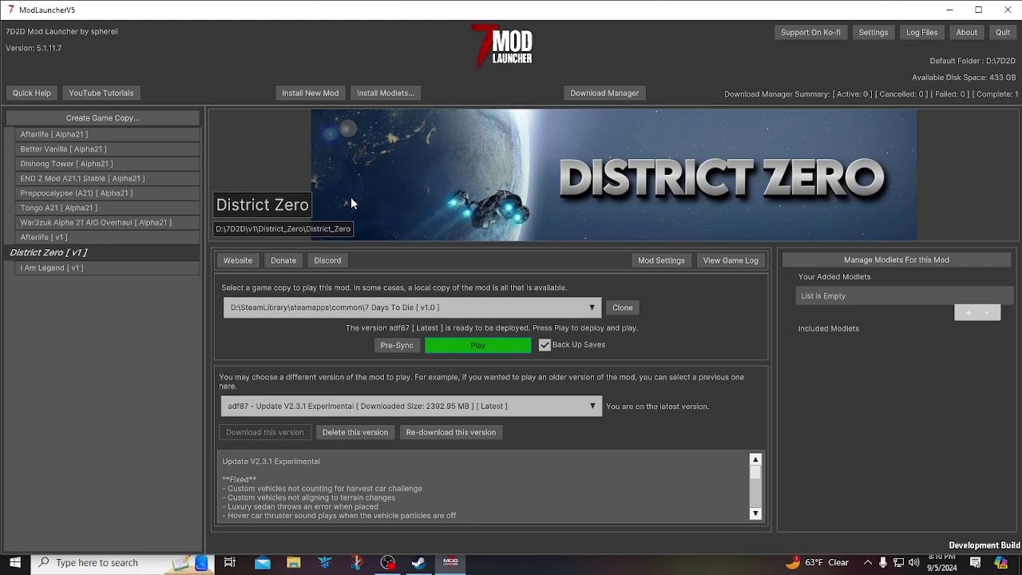
pyautogui.click(321, 94)
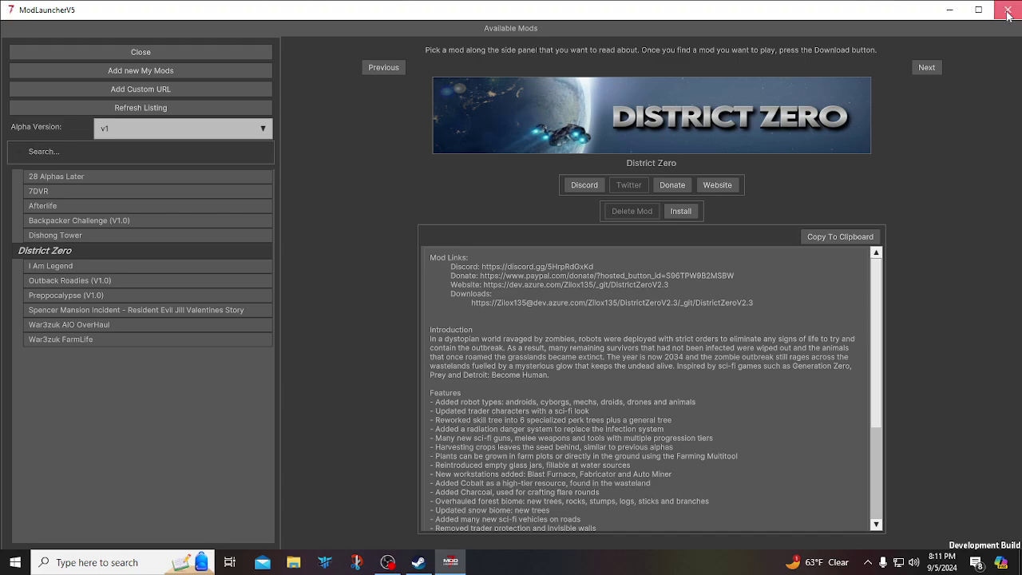
pyautogui.click(1007, 15)
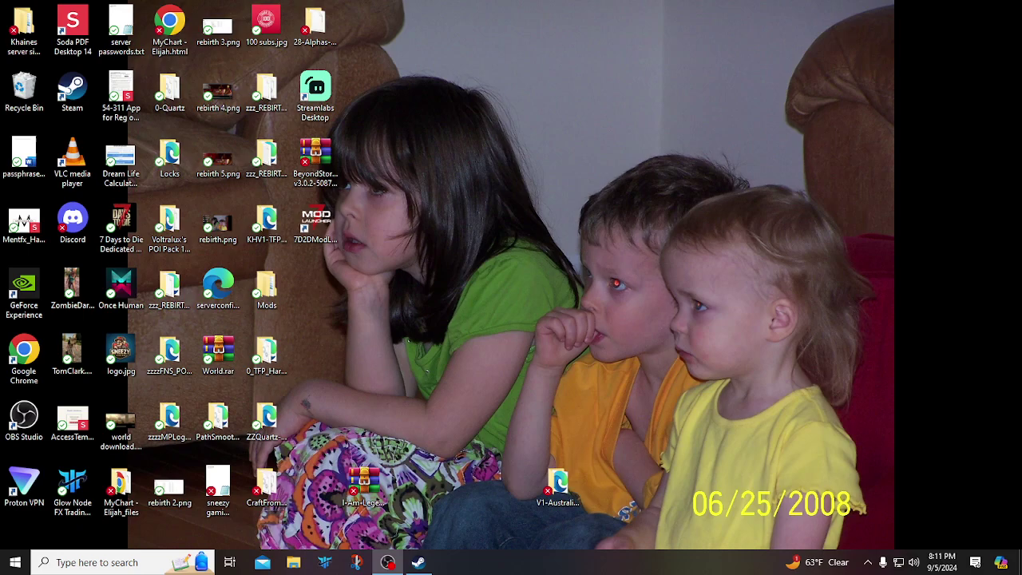